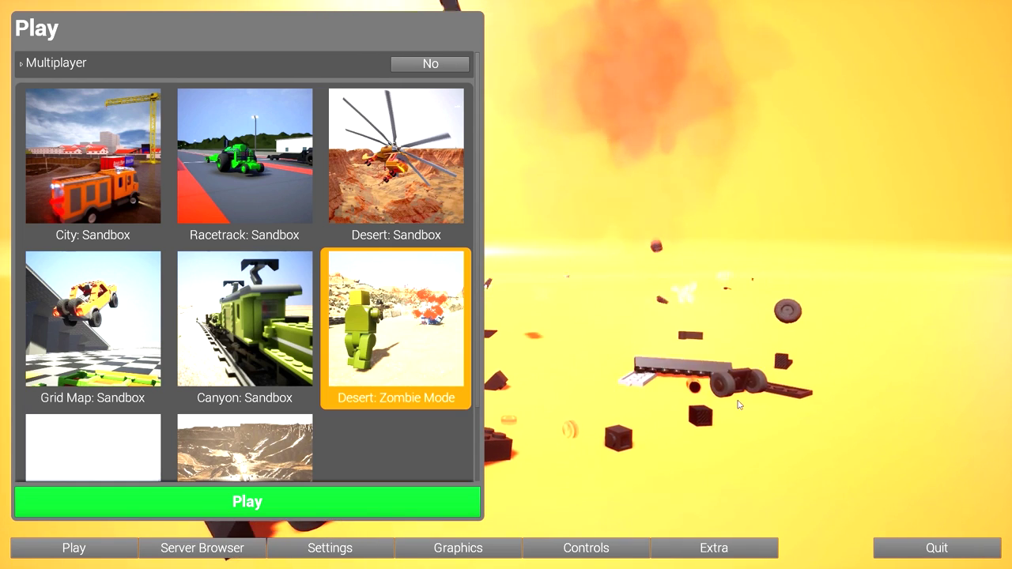
{"action": "scroll", "coordinate": [395, 443], "scroll_direction": "down", "scroll_amount": 3}
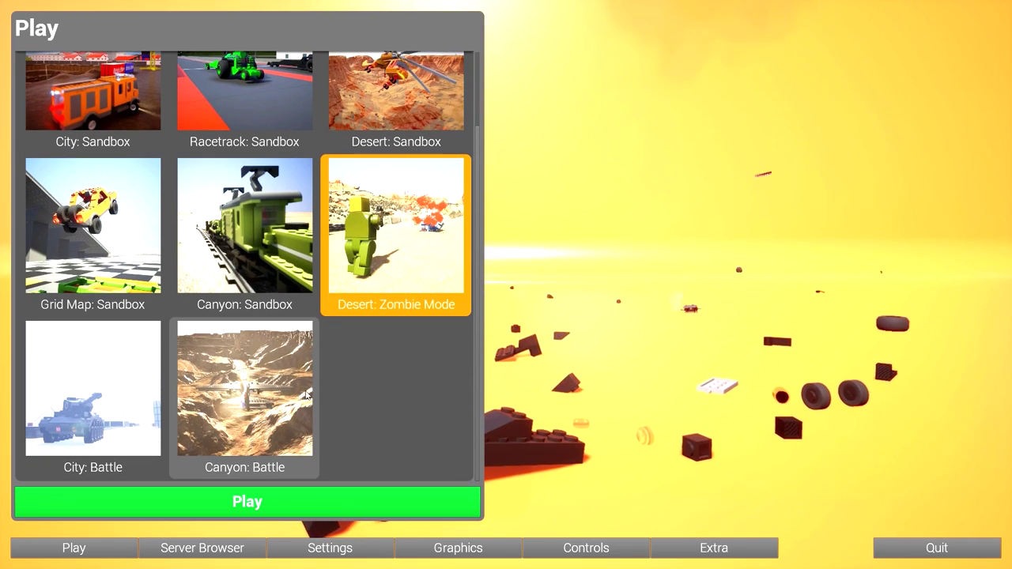
Join the 'KFC in da hoose' City: Sandbox server from the Server Browser
{"action": "left_click", "coordinate": [212, 546]}
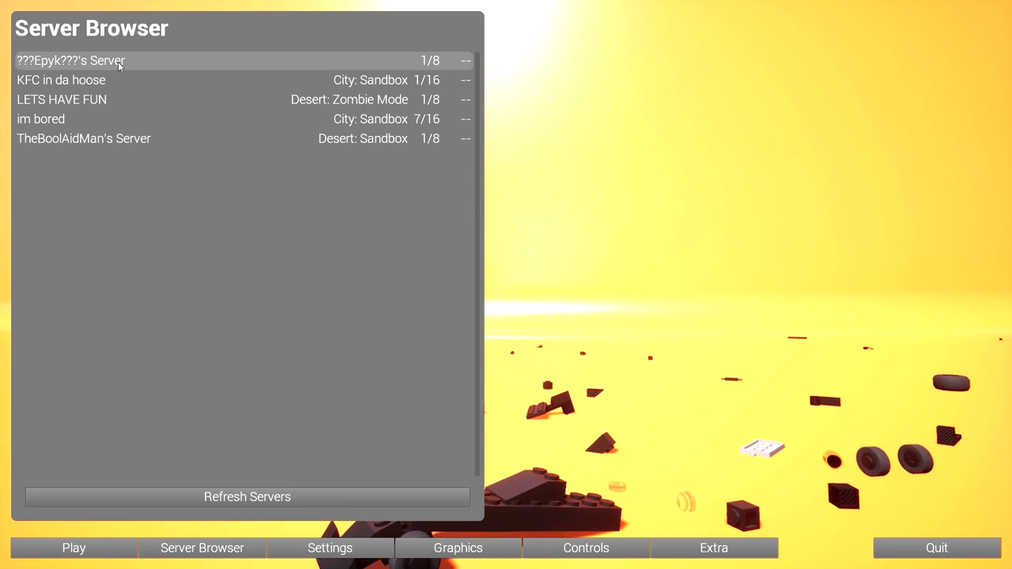
{"action": "double_click", "coordinate": [262, 79]}
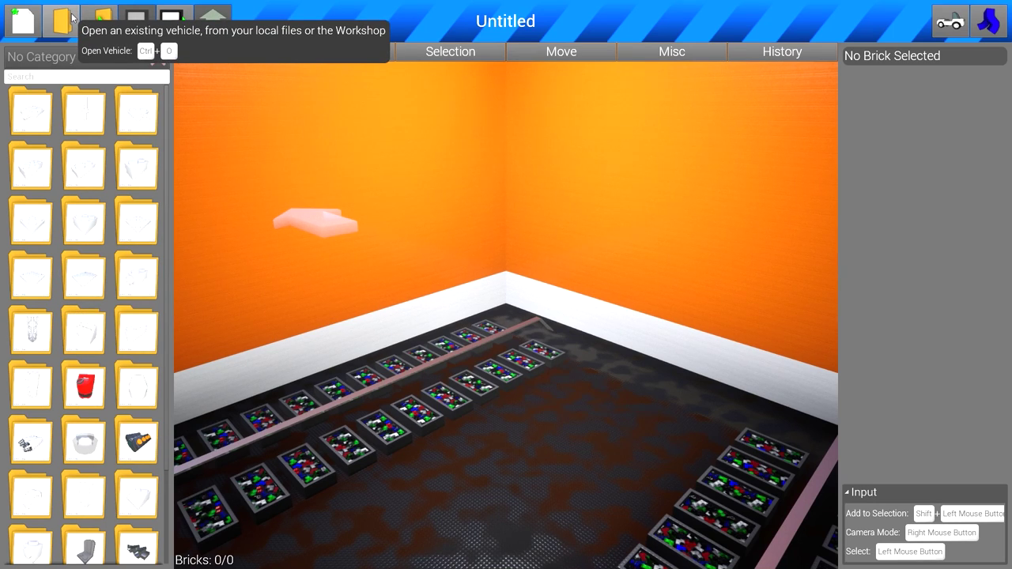
Load &THW.brv into the editor and spawn the blue THW truck in the city
{"action": "left_click", "coordinate": [64, 20]}
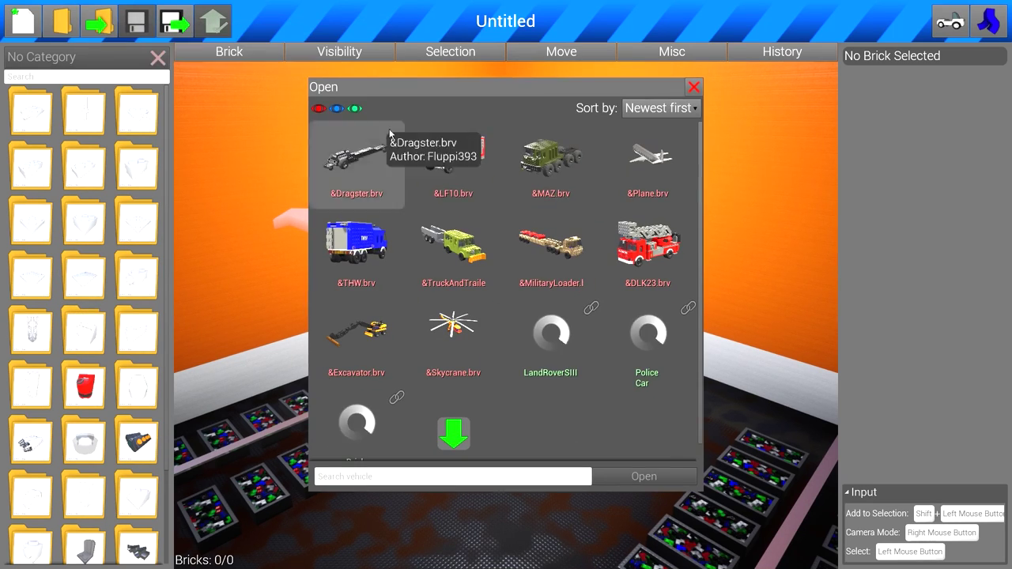
{"action": "scroll", "coordinate": [516, 198], "scroll_direction": "down", "scroll_amount": 1}
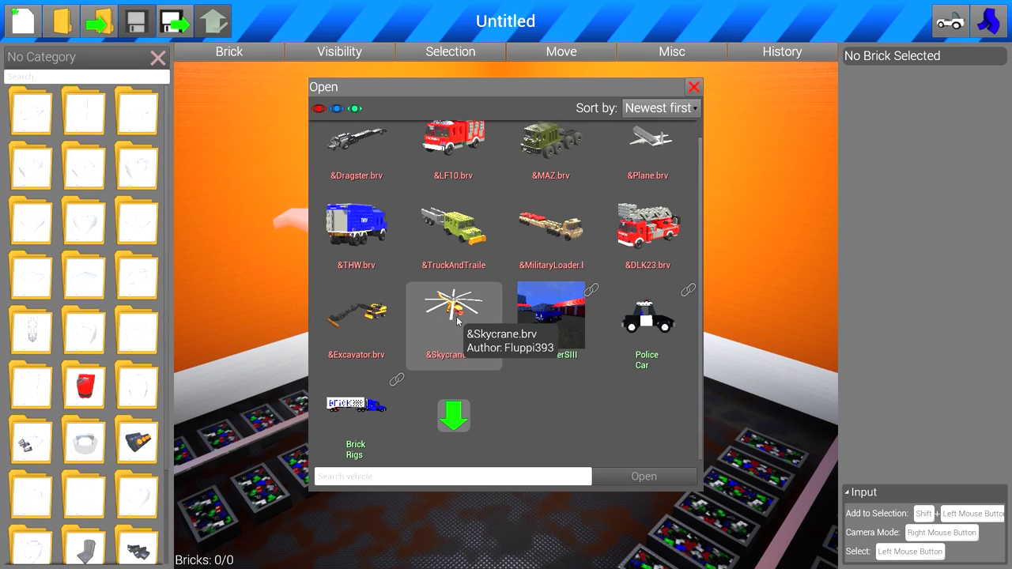
{"action": "scroll", "coordinate": [593, 229], "scroll_direction": "up", "scroll_amount": 1}
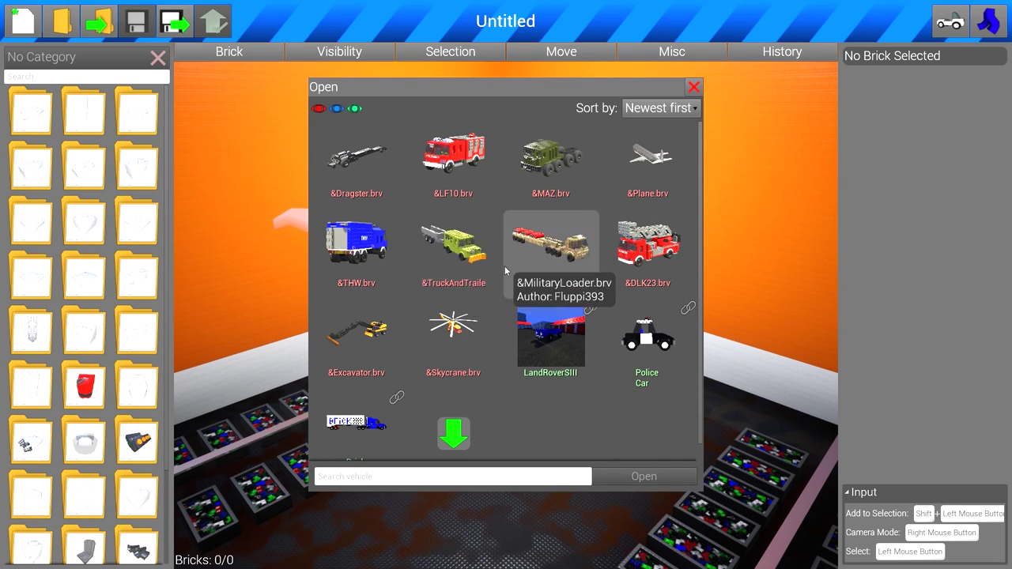
{"action": "left_click", "coordinate": [368, 258]}
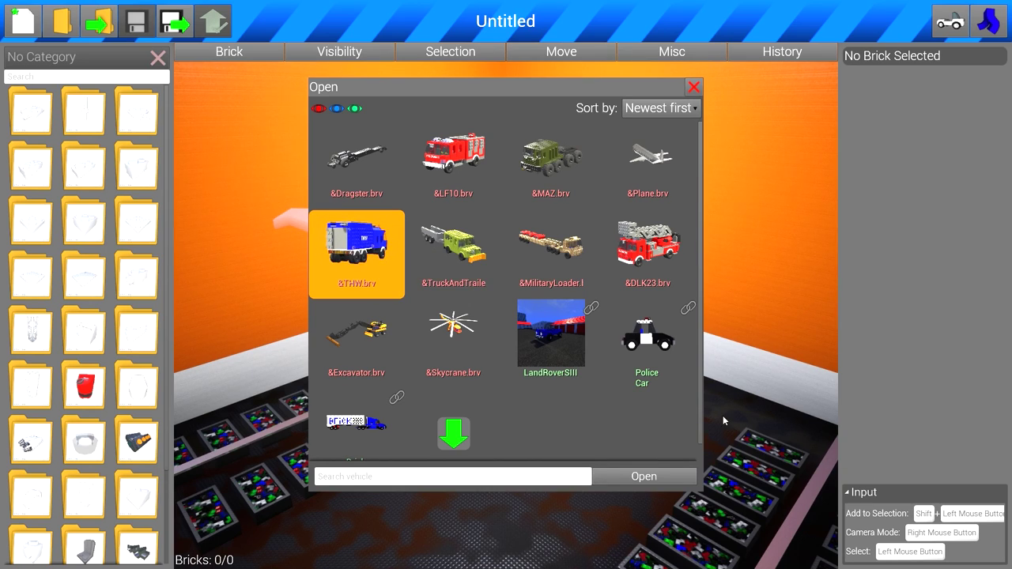
{"action": "left_click", "coordinate": [661, 476]}
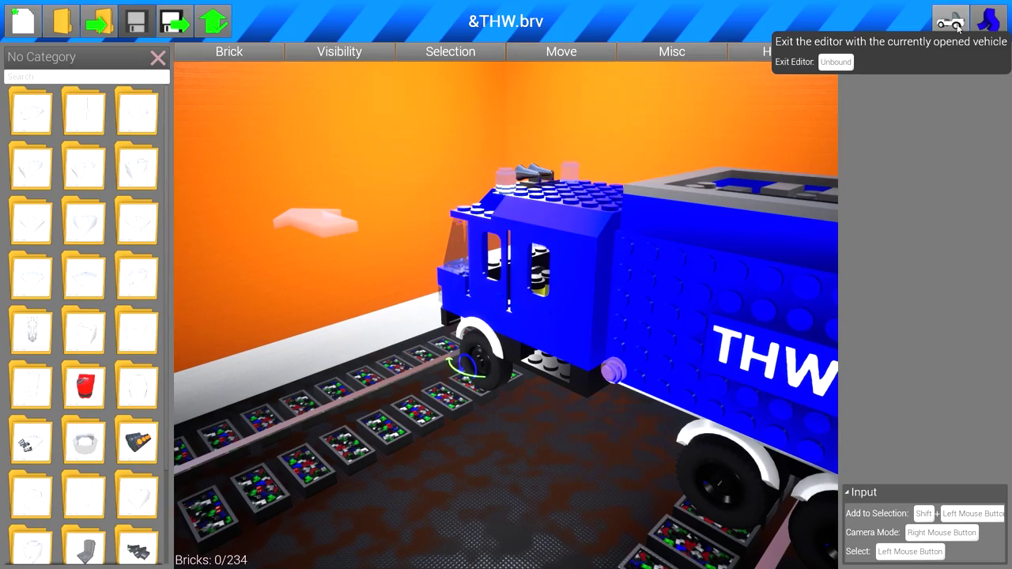
{"action": "left_click", "coordinate": [952, 24]}
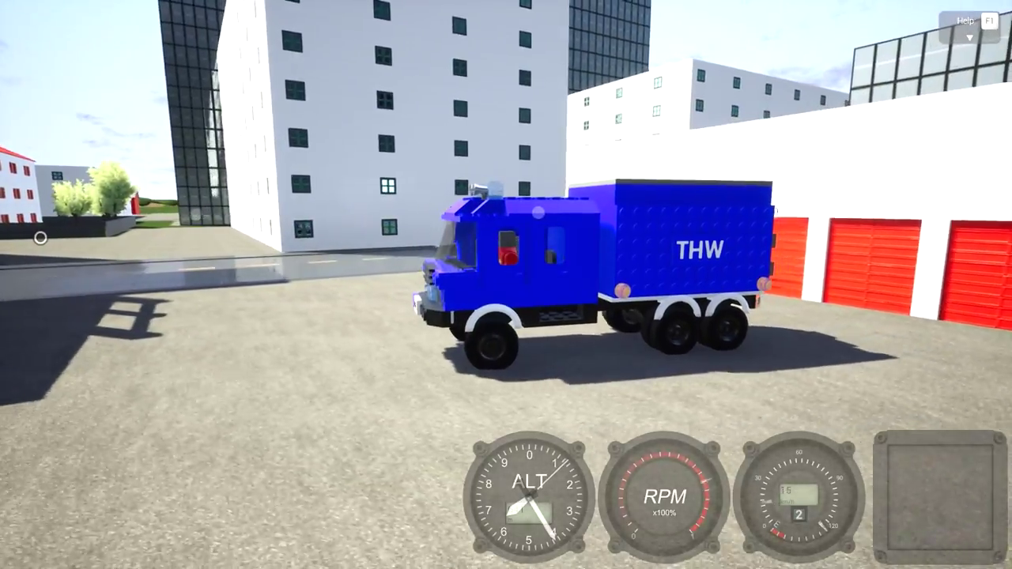
Drive the THW truck forward through the intersection, reversing once along the way
{"action": "key", "text": "w"}
{"action": "key", "text": "w"}
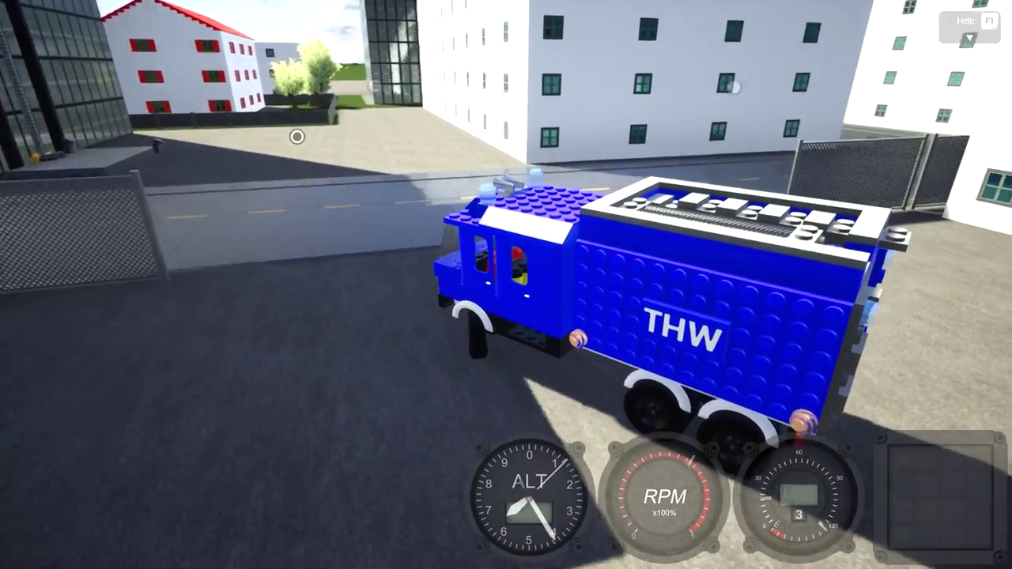
{"action": "key", "text": "w"}
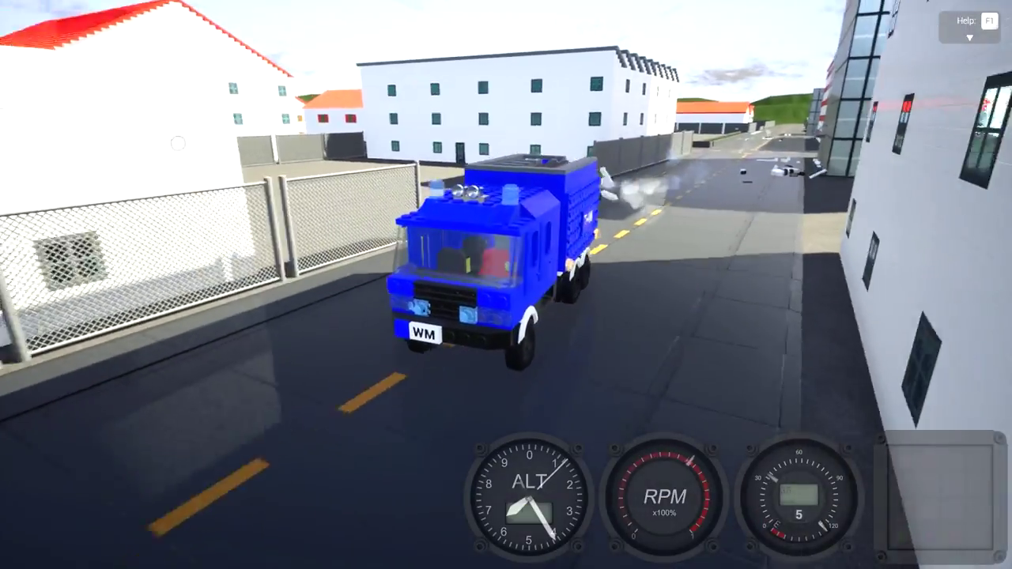
{"action": "key", "text": "w"}
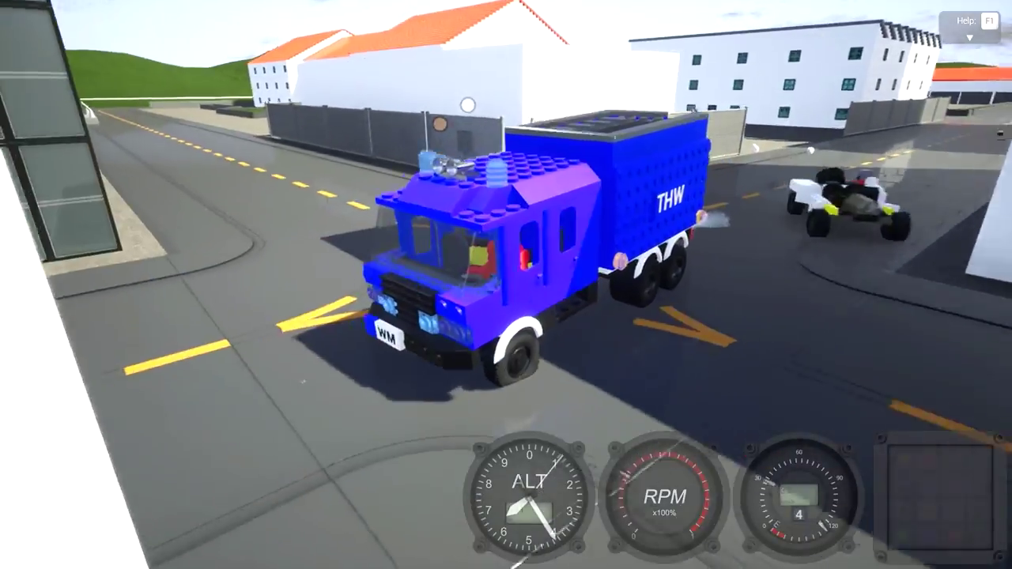
{"action": "key", "text": "s"}
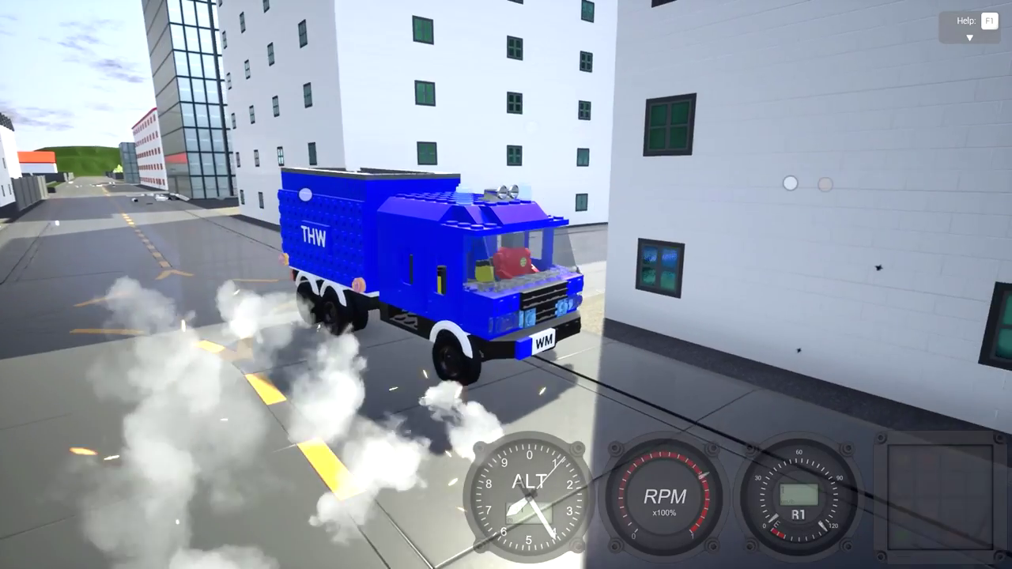
{"action": "key", "text": "w"}
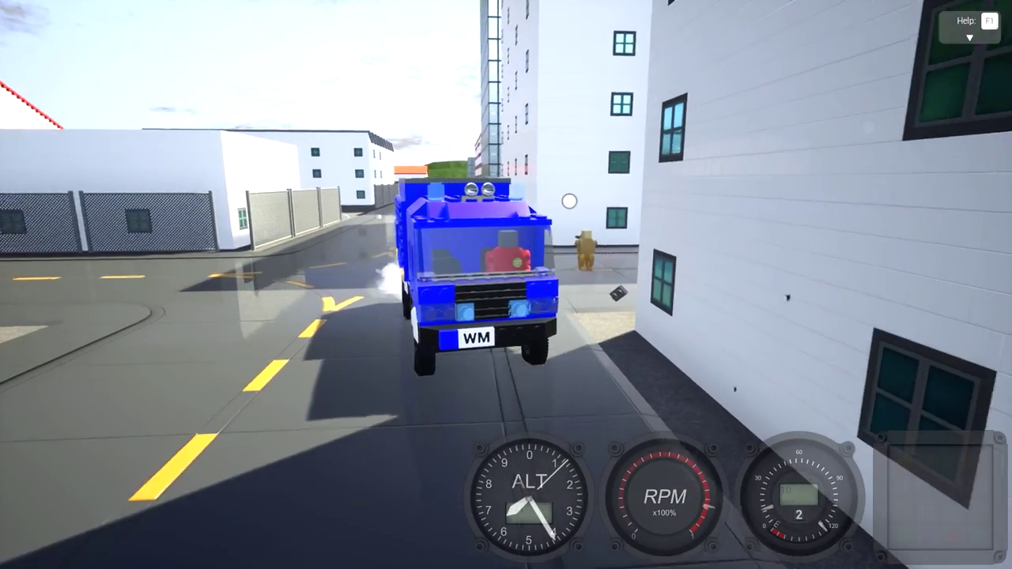
{"action": "key", "text": "w"}
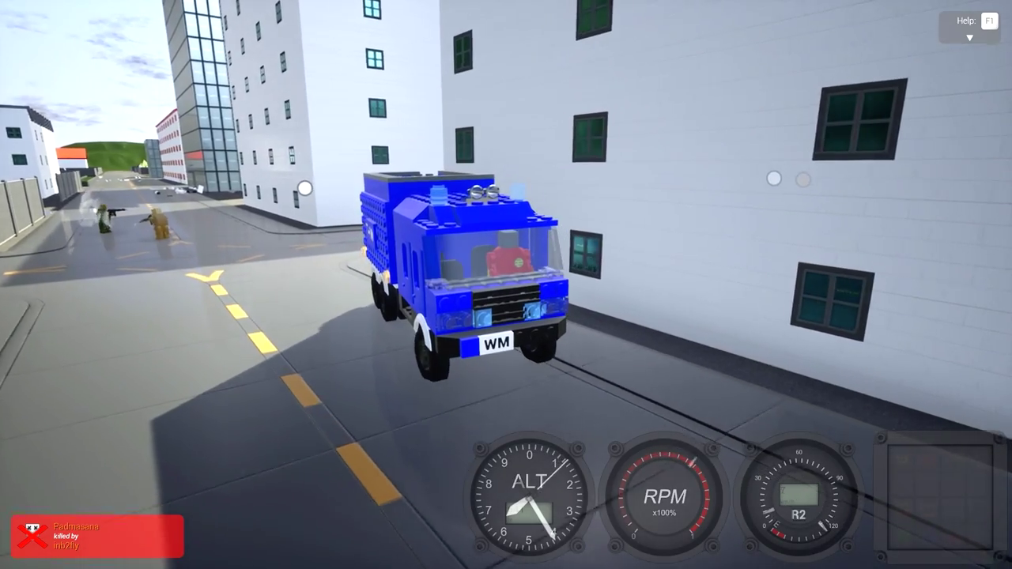
Back the truck off the wall into a drift, then drive on until it flips airborne
{"action": "key", "text": "s"}
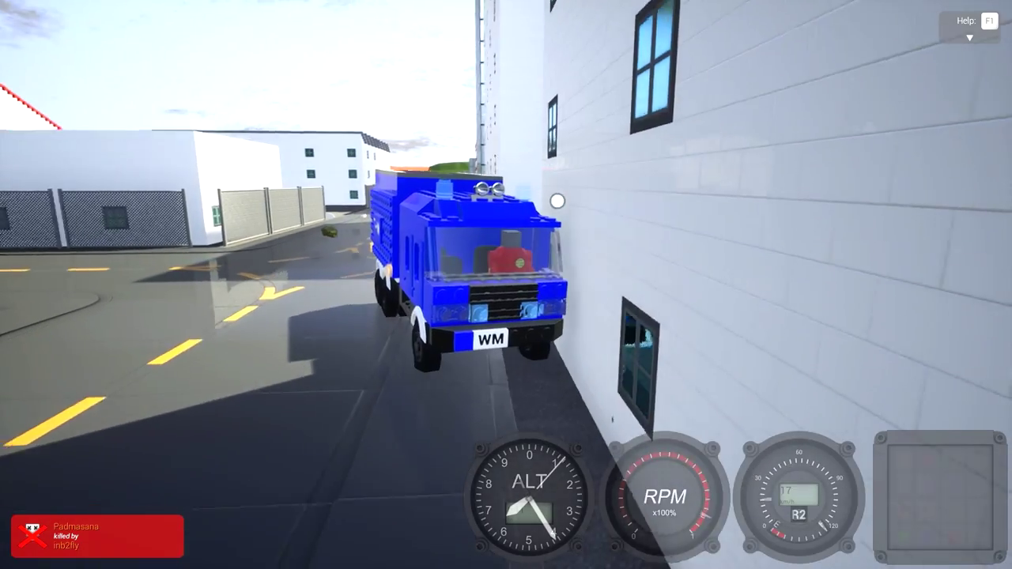
{"action": "key", "text": "s"}
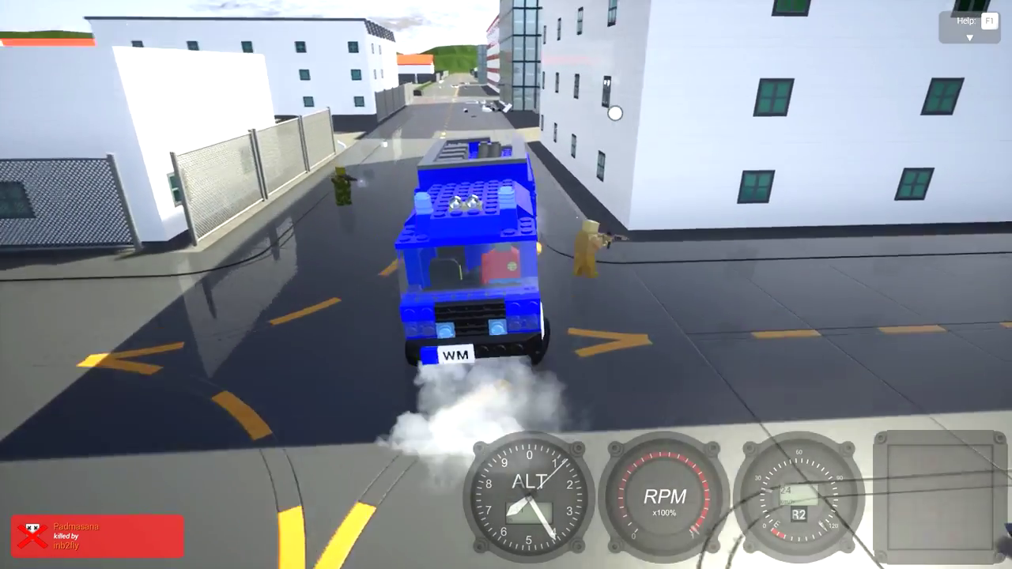
{"action": "key", "text": "w"}
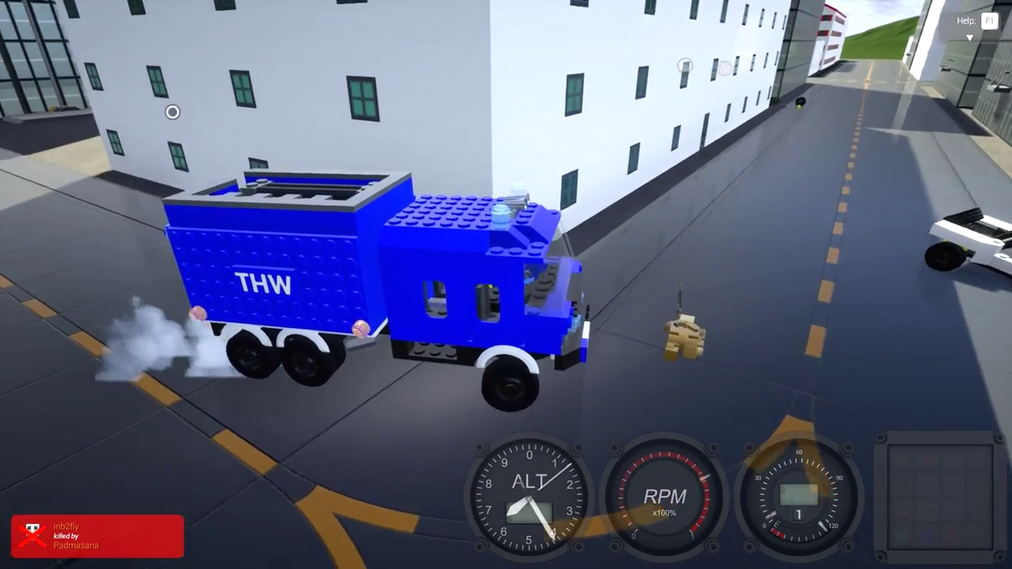
{"action": "key", "text": "w"}
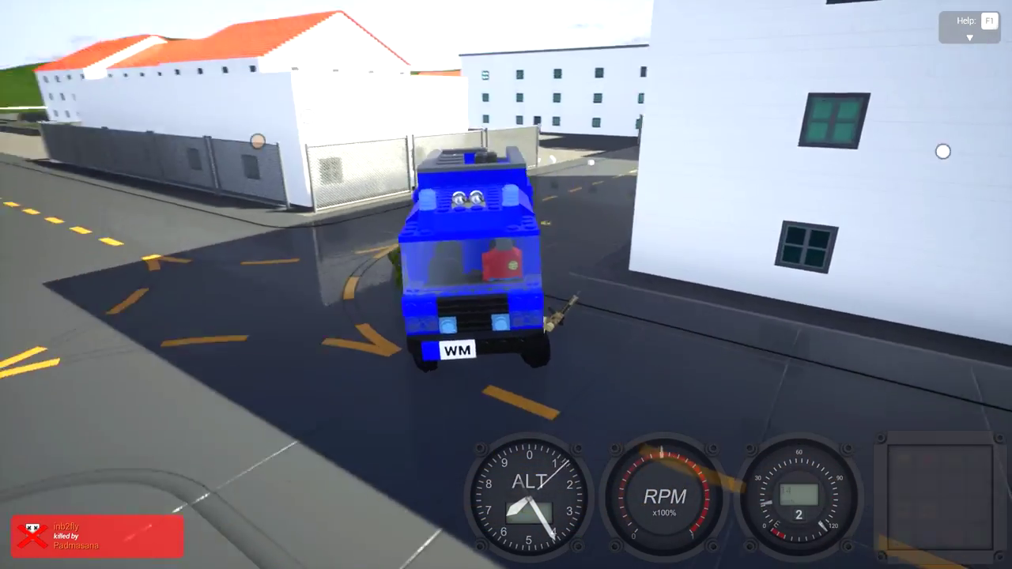
{"action": "key", "text": "s"}
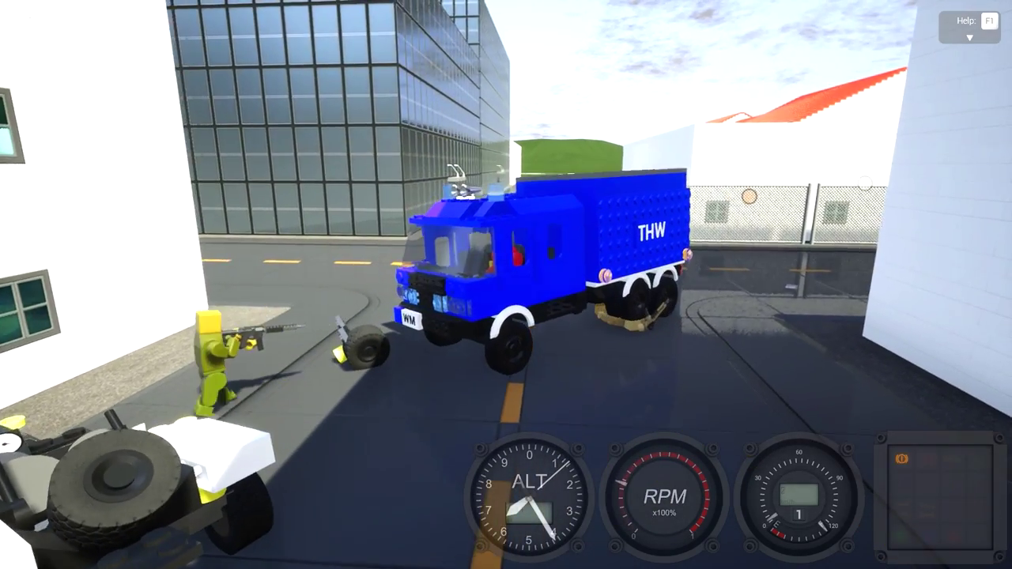
{"action": "key", "text": "w"}
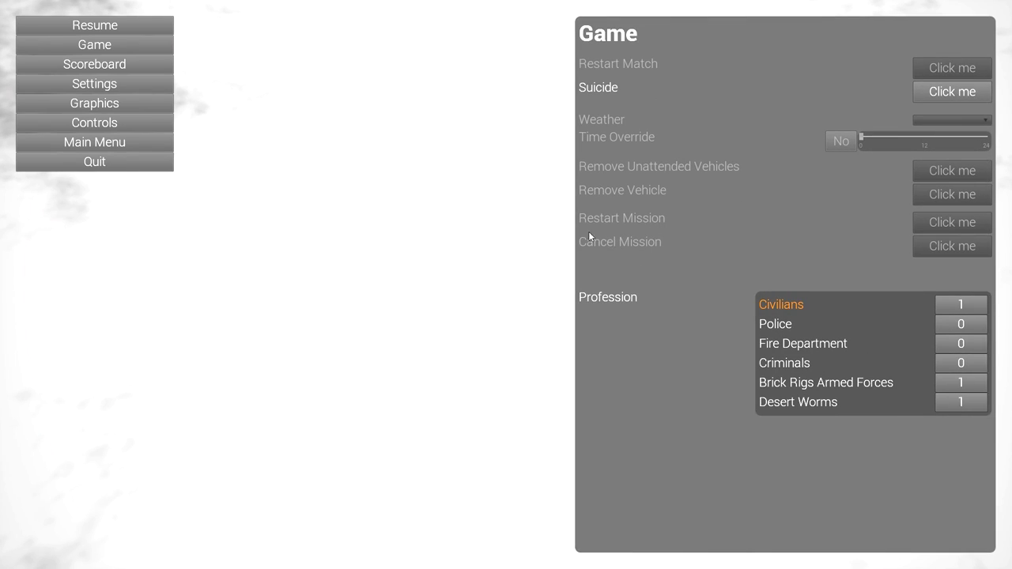
Use the Suicide option in Game settings, then resume to respawn beside the garages
{"action": "left_click", "coordinate": [969, 92]}
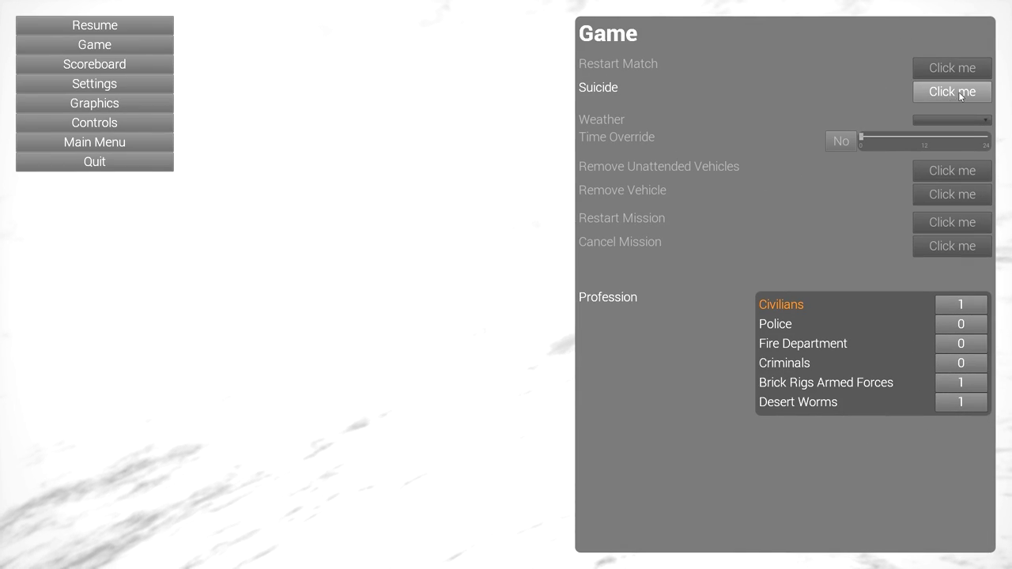
{"action": "left_click", "coordinate": [122, 26]}
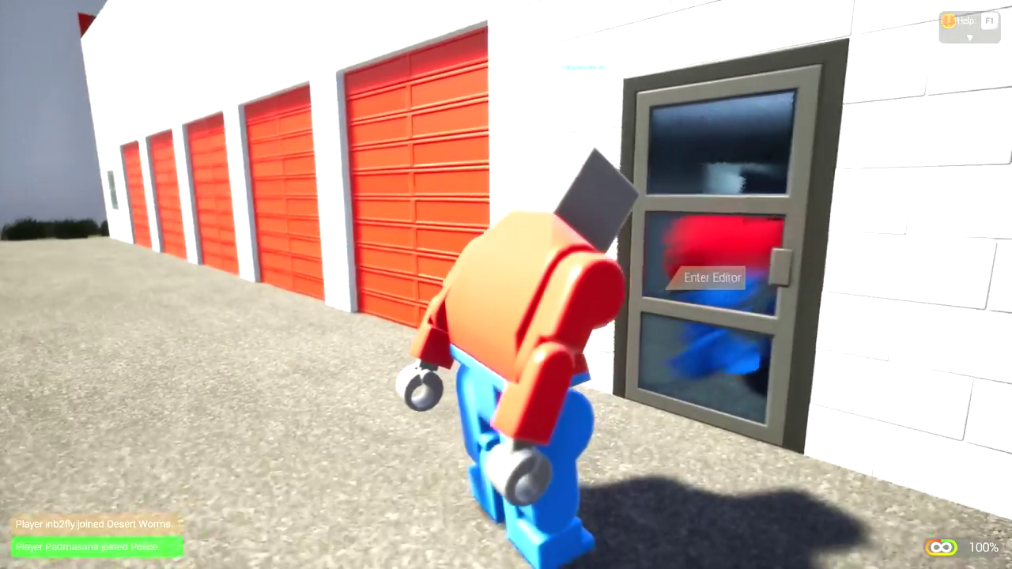
Walk to the 1990 BTR-152, open its door, and settle into the Driver seat
{"action": "key", "text": "w"}
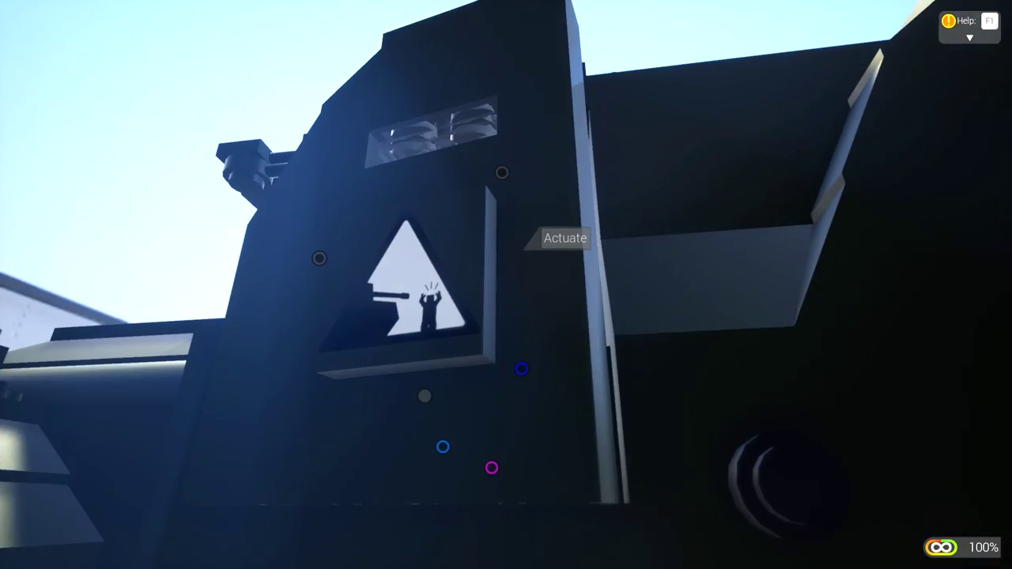
{"action": "key", "text": "e"}
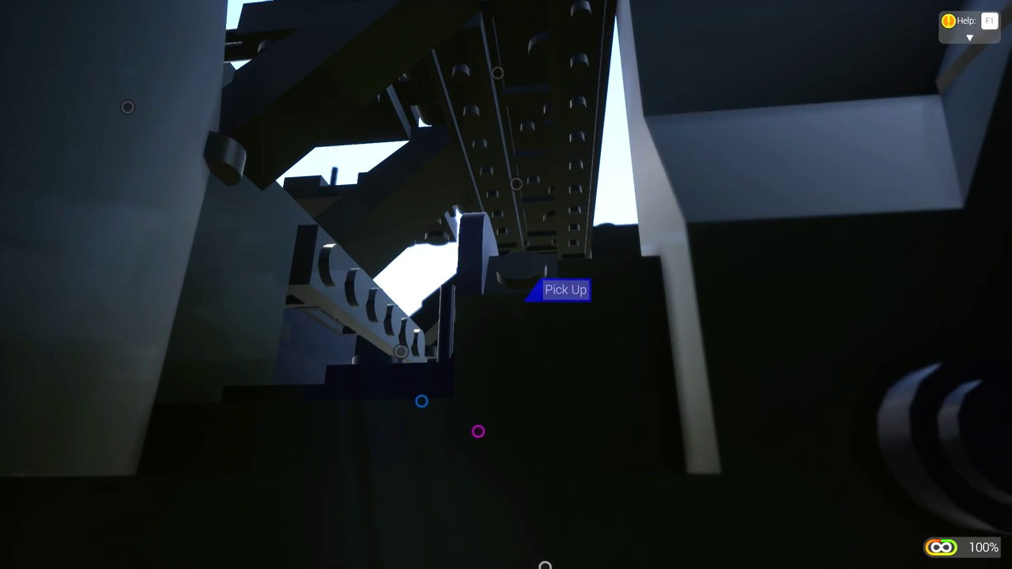
{"action": "key", "text": "e"}
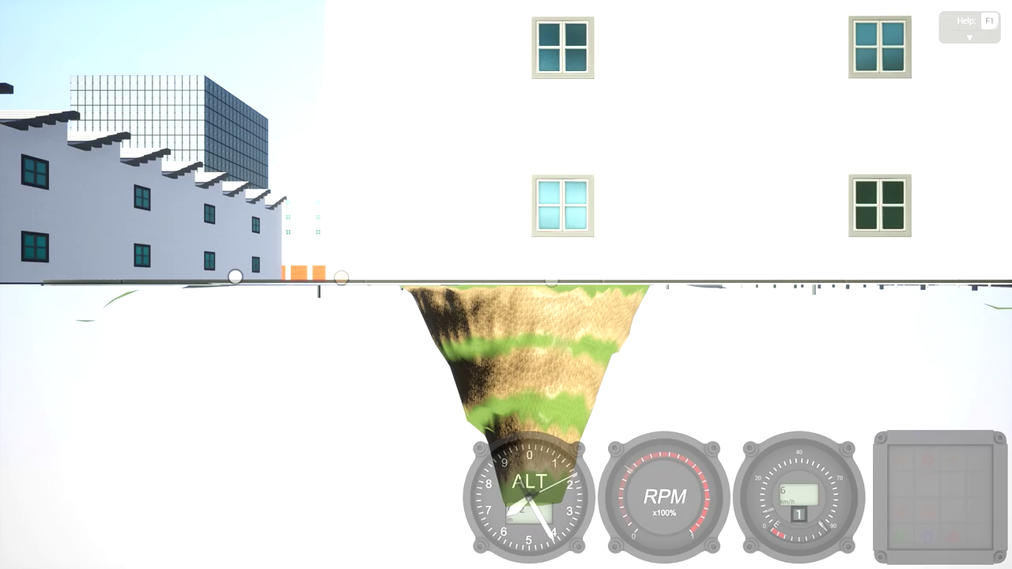
{"action": "key", "text": "e"}
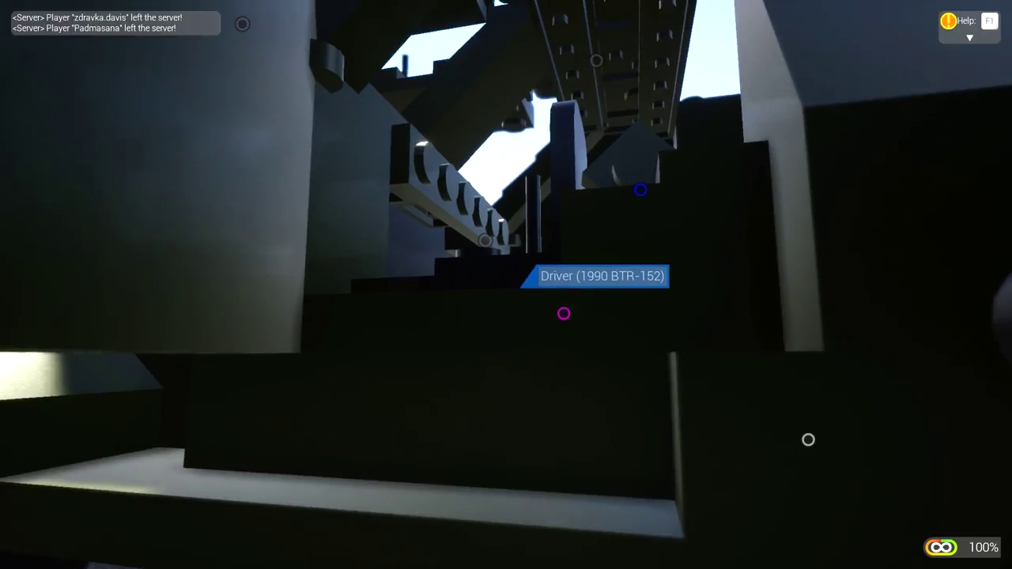
{"action": "key", "text": "e"}
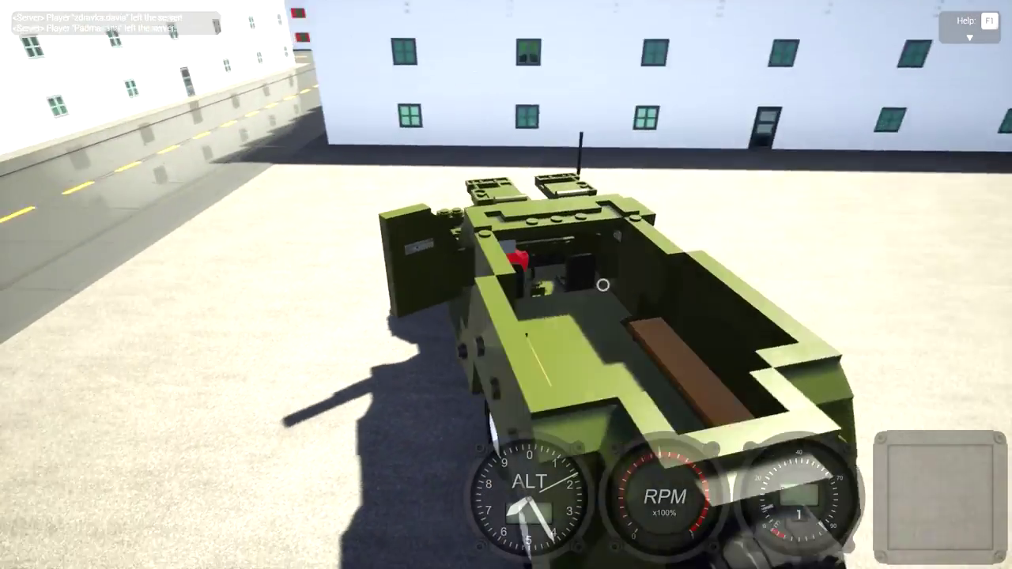
Drive the BTR-152 forward off the lot onto the street
{"action": "key", "text": "w"}
{"action": "key", "text": "w"}
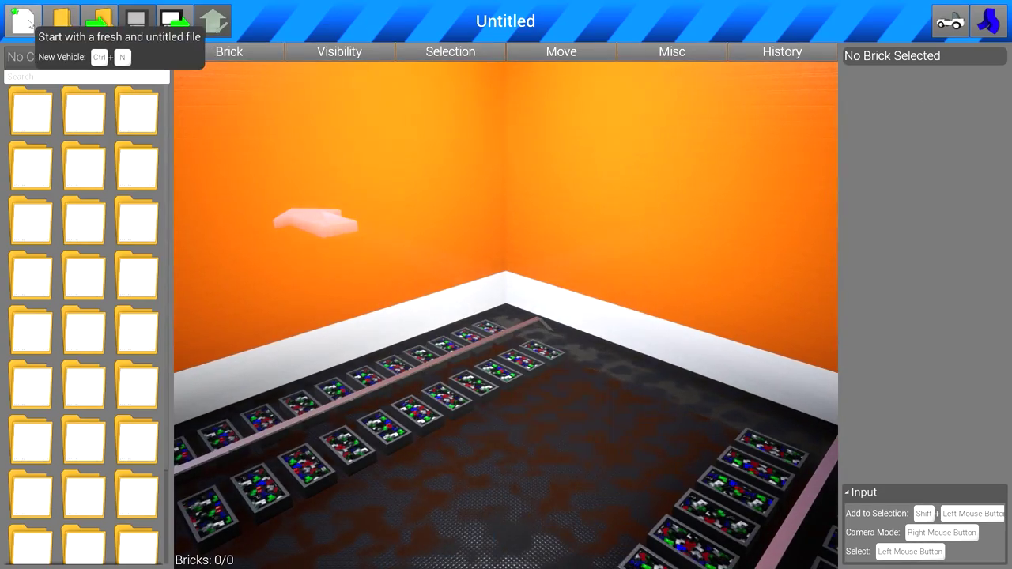
Open &Skycrane.brv in the editor and exit to spawn the orange helicopter
{"action": "left_click", "coordinate": [55, 27]}
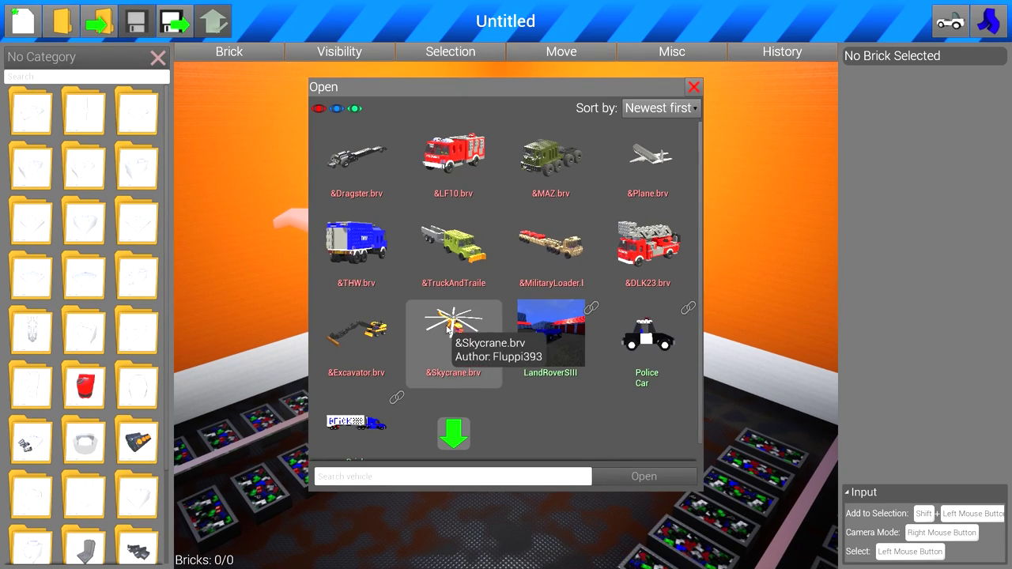
{"action": "left_click", "coordinate": [644, 476]}
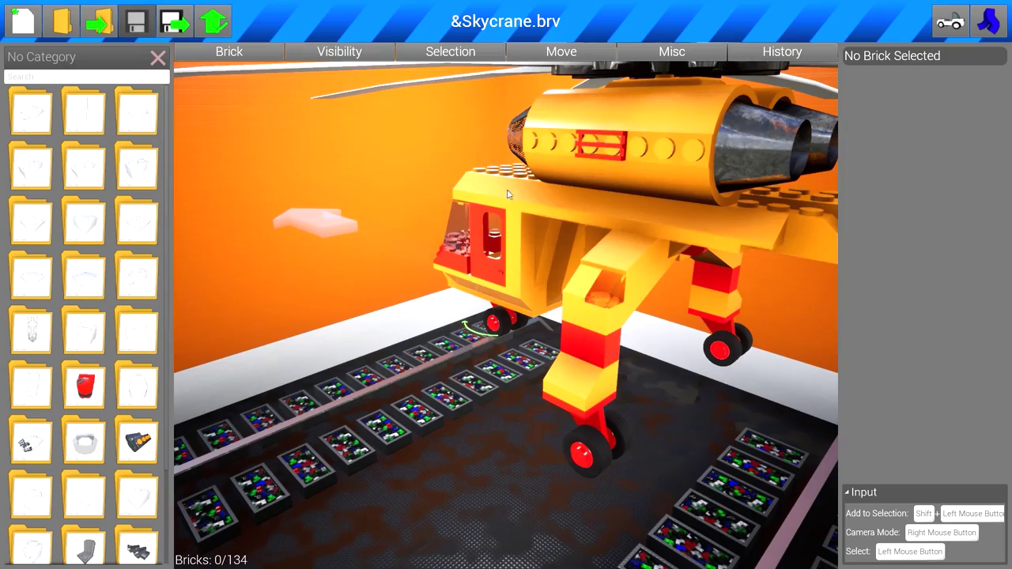
{"action": "left_click", "coordinate": [950, 22]}
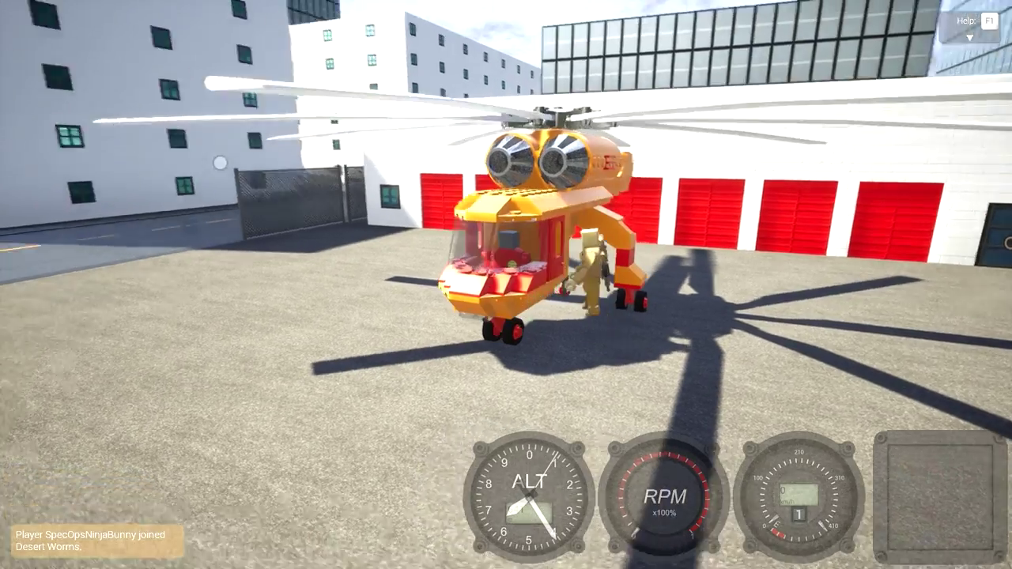
Walk the character up to the Skycrane's cabin and climb aboard
{"action": "key", "text": "s"}
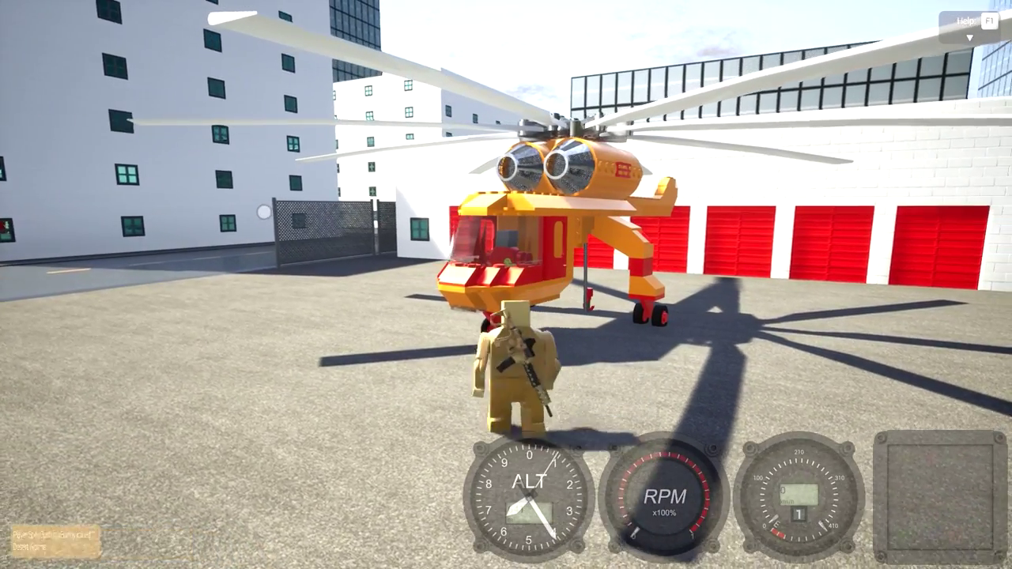
{"action": "key", "text": "w"}
{"action": "key", "text": "s"}
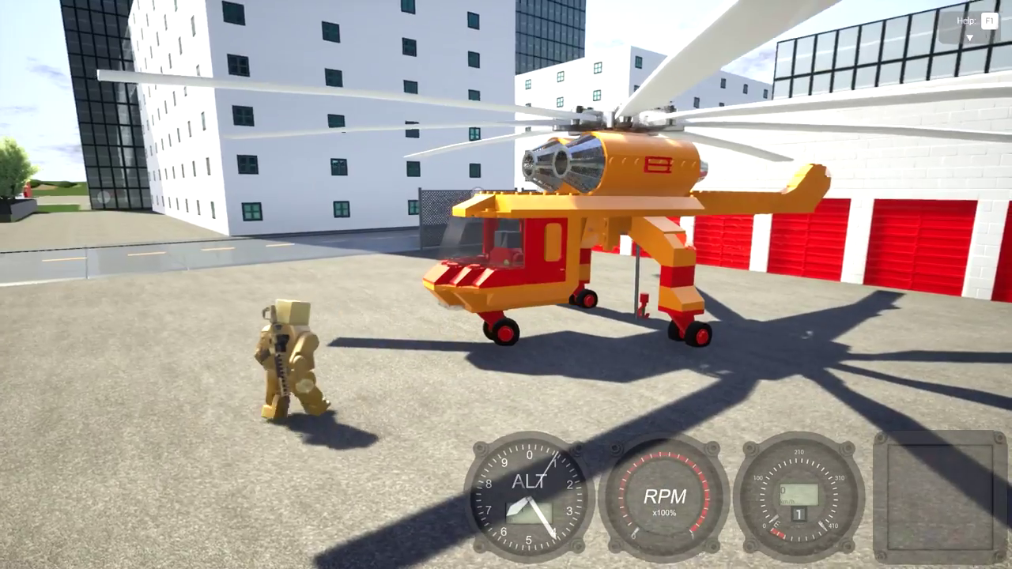
{"action": "key", "text": "w"}
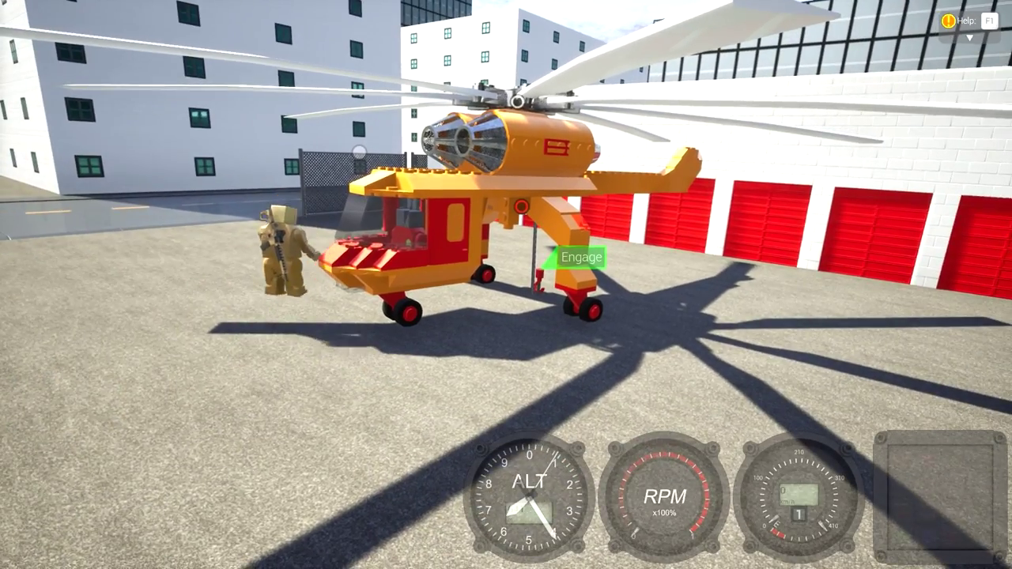
{"action": "key", "text": "w"}
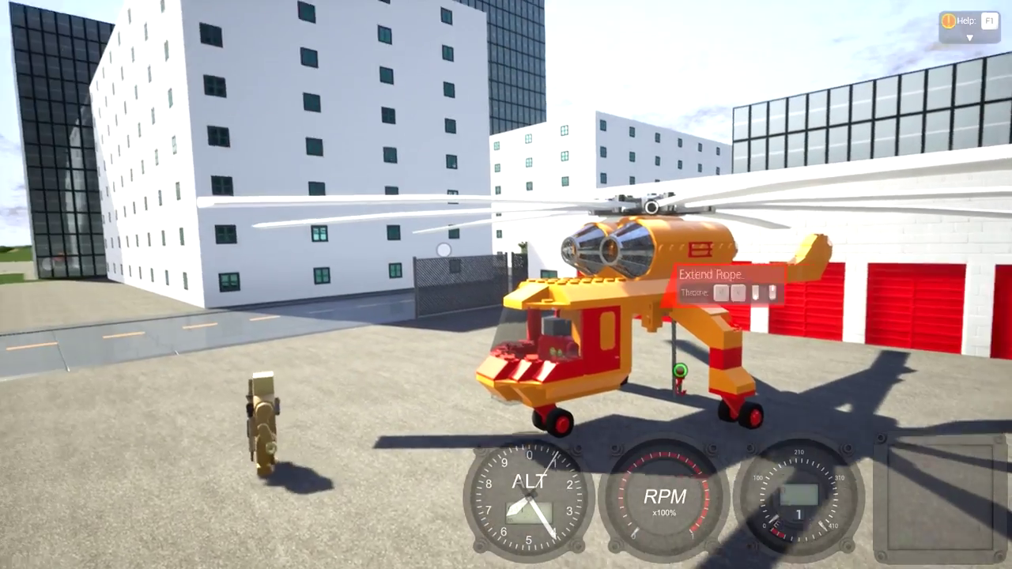
{"action": "key", "text": "f"}
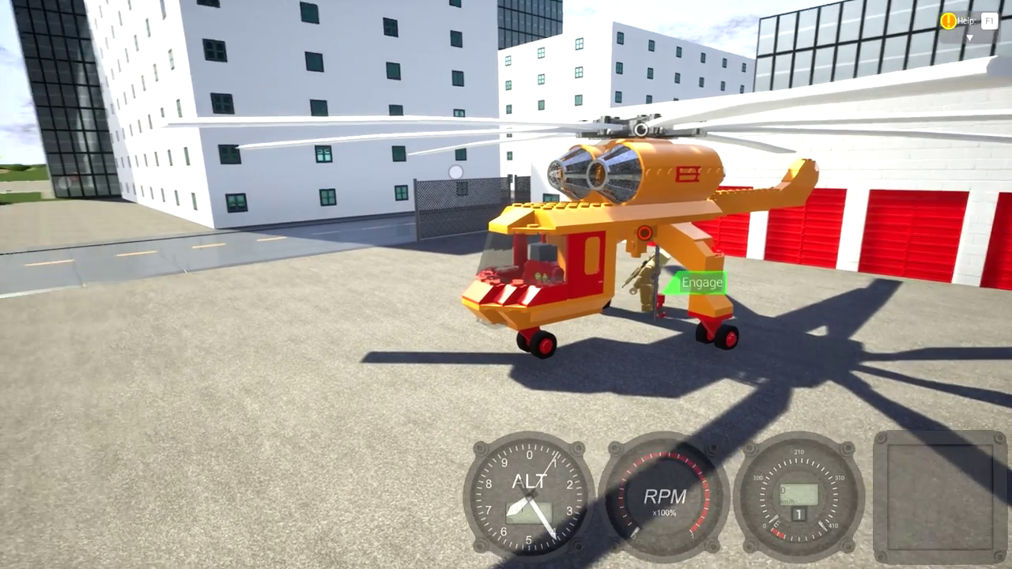
{"action": "left_click_drag", "start_coordinate": [507, 285], "coordinate": [553, 285]}
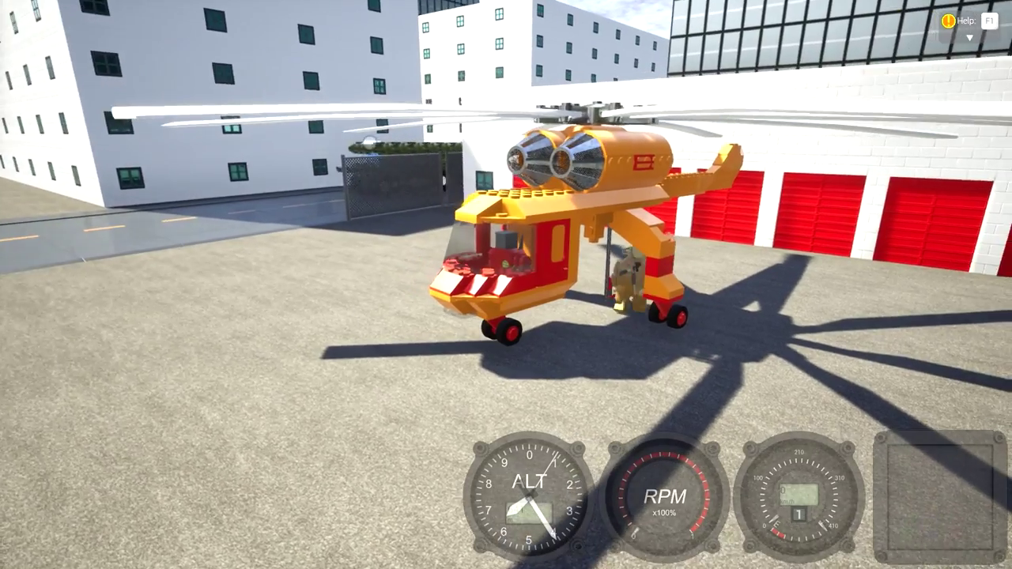
{"action": "key", "text": "f"}
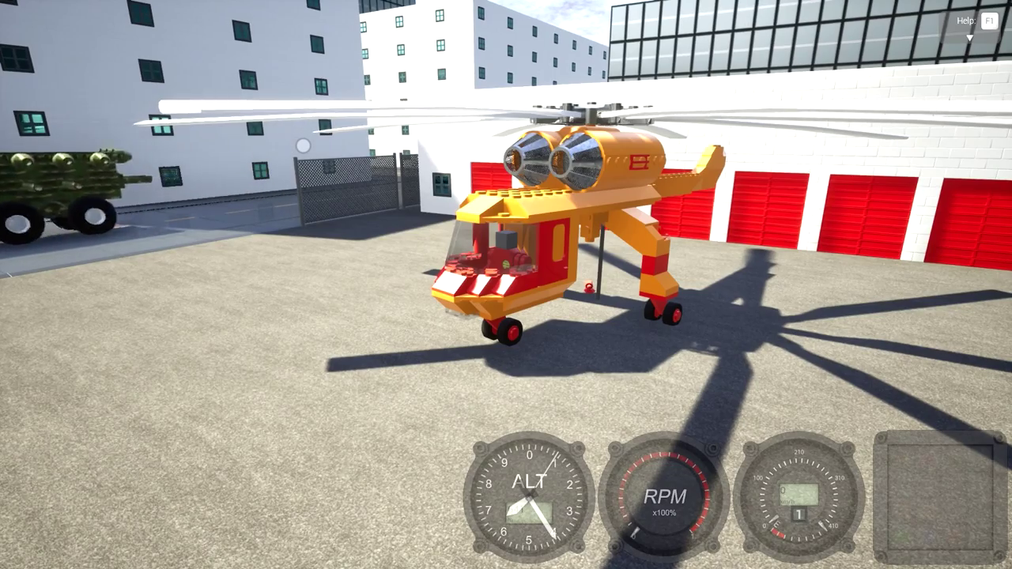
Lift the Skycrane off and climb high above the city buildings
{"action": "left_click_drag", "start_coordinate": [507, 285], "coordinate": [395, 285]}
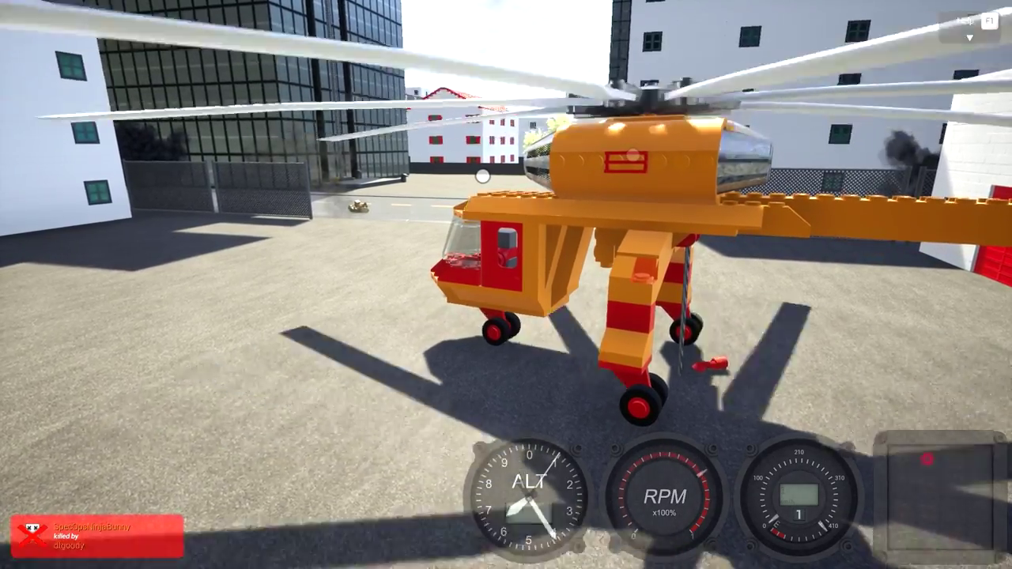
{"action": "key", "text": "space"}
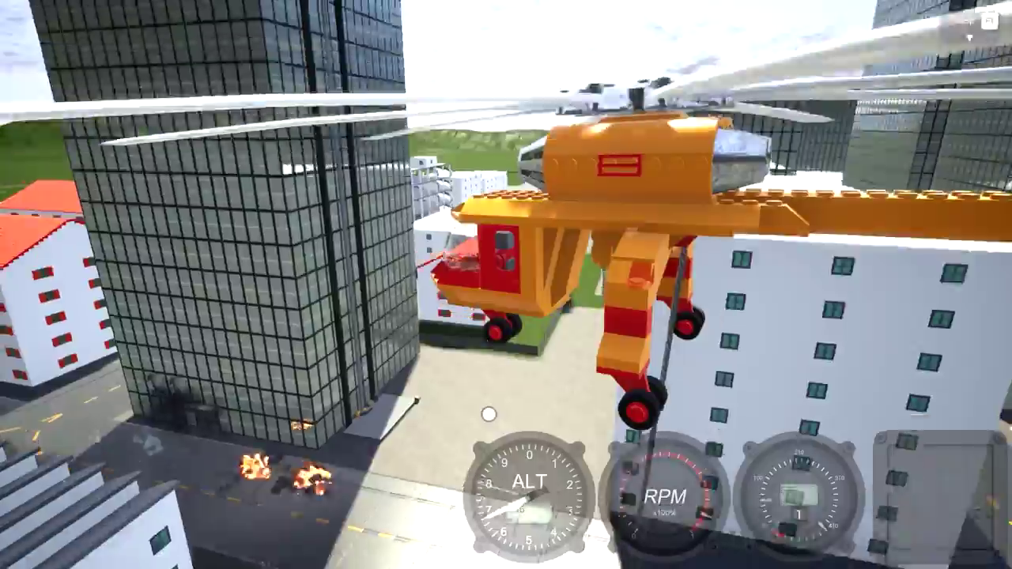
{"action": "mouse_move", "coordinate": [490, 414]}
{"action": "left_mouse_down"}
{"action": "mouse_move", "coordinate": [527, 160]}
{"action": "mouse_move", "coordinate": [506, 356]}
{"action": "mouse_move", "coordinate": [644, 26]}
{"action": "left_mouse_up"}
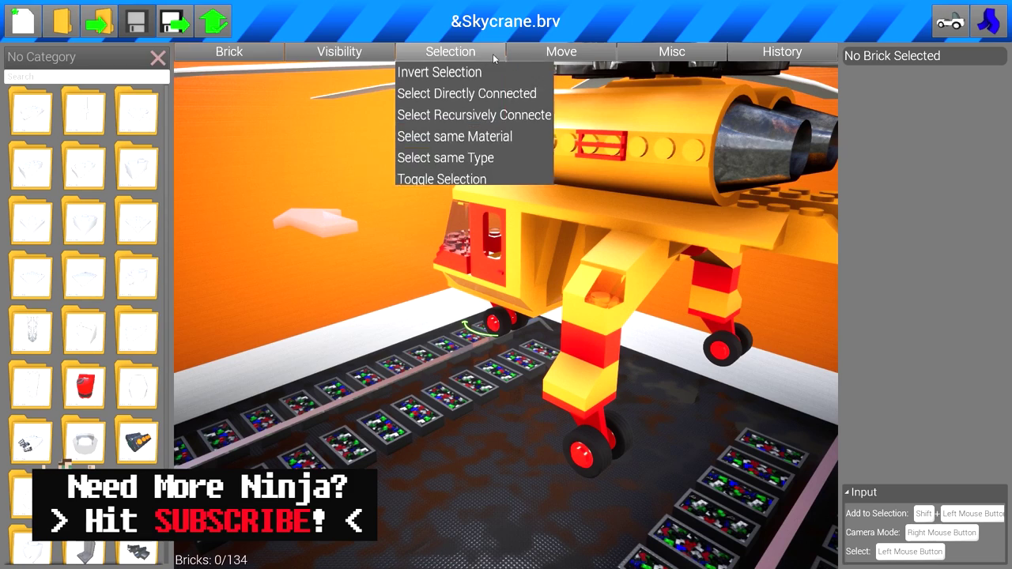
Open &Dragster.brv, the 58-brick black Dragster, in the editor
{"action": "left_click", "coordinate": [63, 22]}
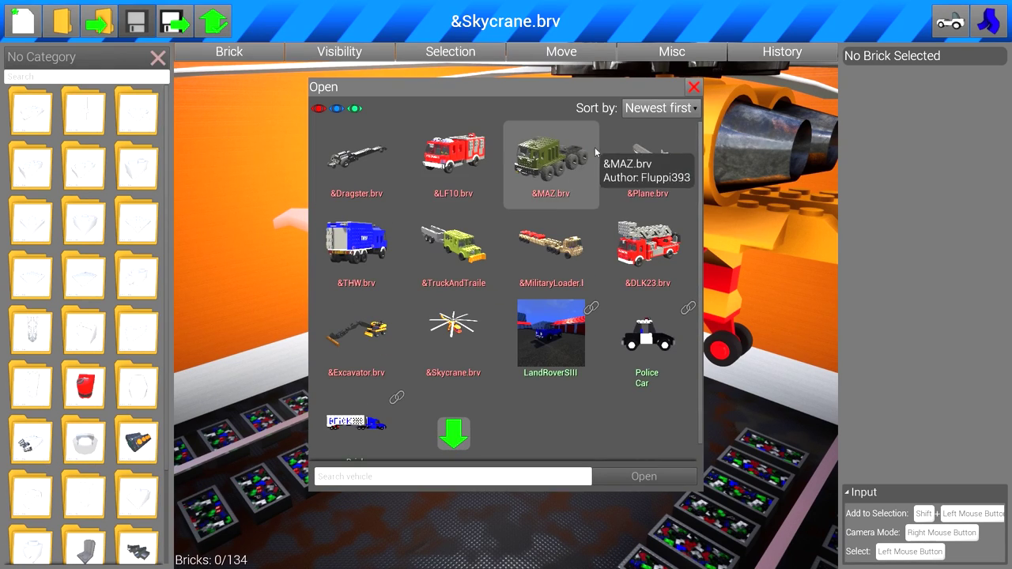
{"action": "scroll", "coordinate": [622, 212], "scroll_direction": "down", "scroll_amount": 1}
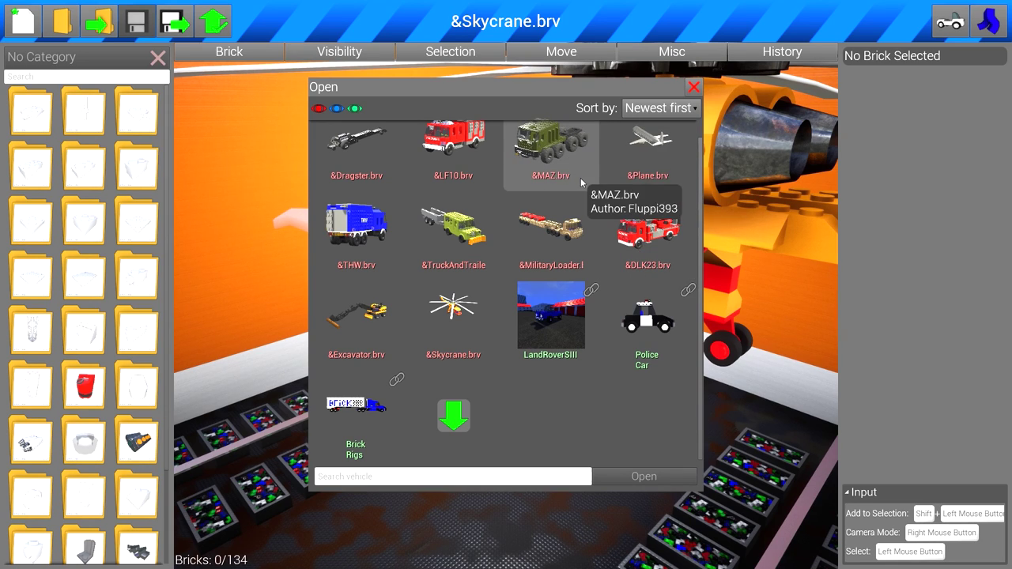
{"action": "scroll", "coordinate": [553, 177], "scroll_direction": "up", "scroll_amount": 1}
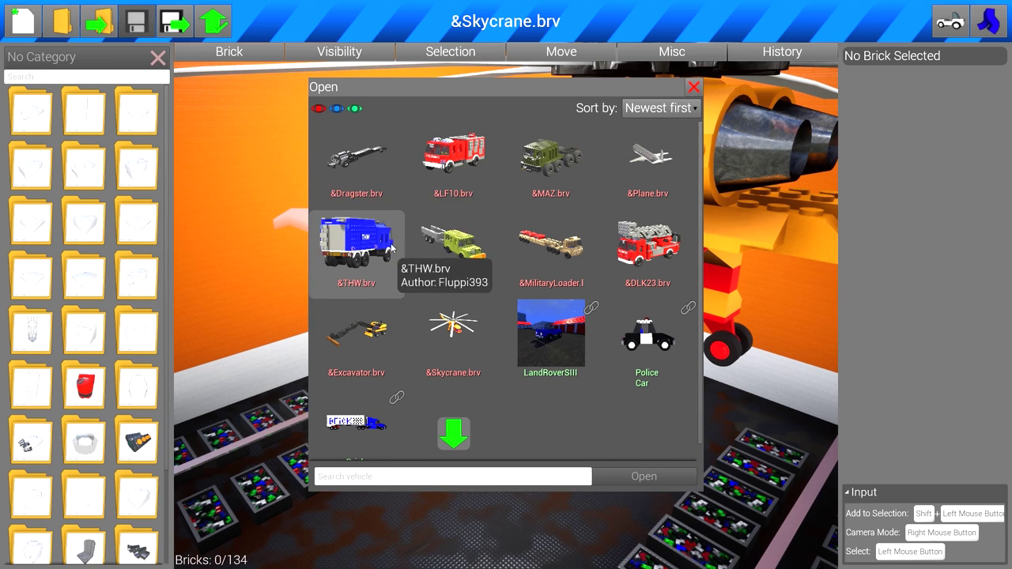
{"action": "left_click", "coordinate": [372, 166]}
{"action": "left_click", "coordinate": [640, 475]}
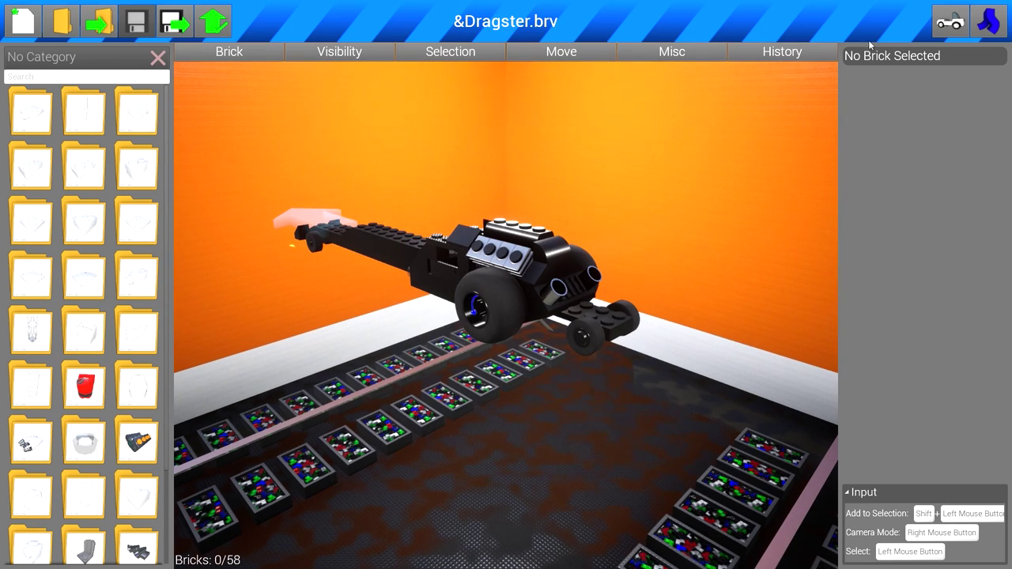
Exit the editor to spawn the Dragster in the city
{"action": "left_click", "coordinate": [952, 21]}
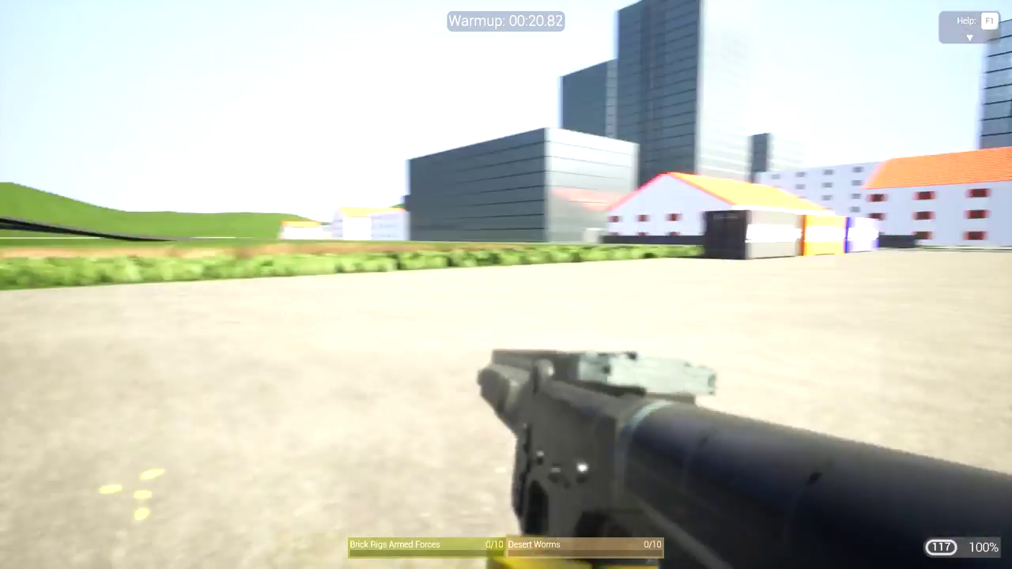
Load the saved vehicle &Plane.brv into the vehicle editor
{"action": "key", "text": "e"}
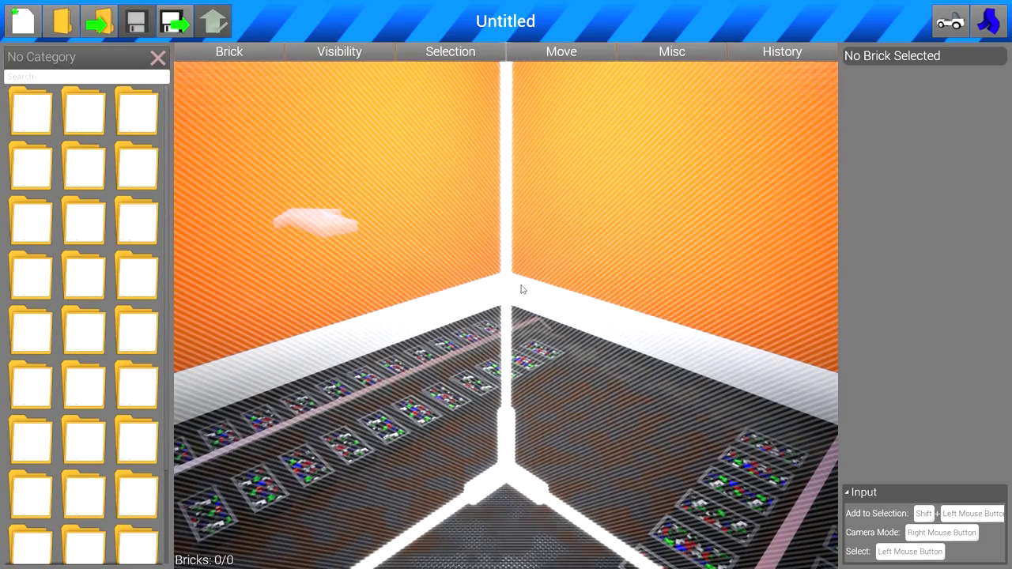
{"action": "left_click", "coordinate": [61, 25]}
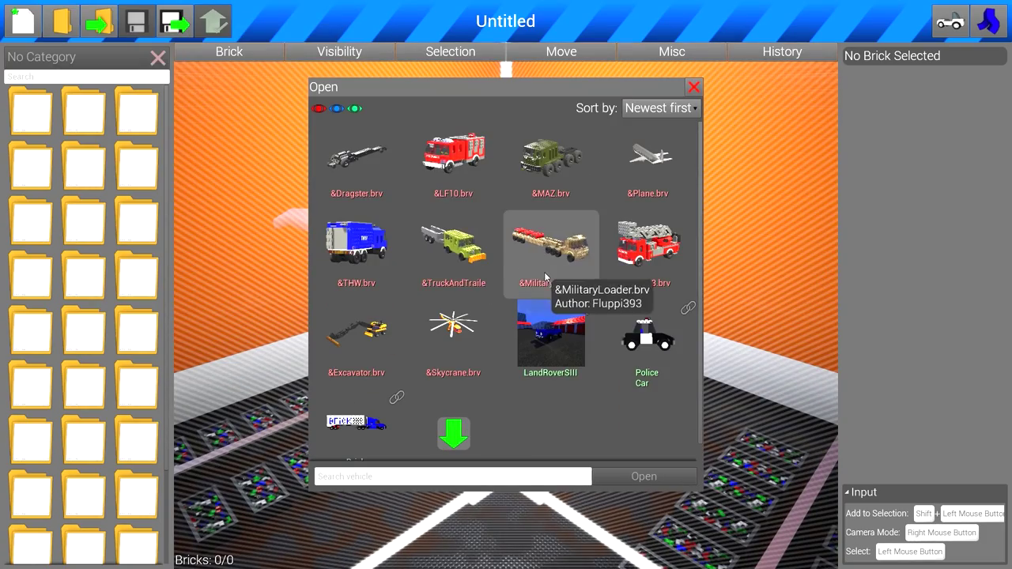
{"action": "scroll", "coordinate": [481, 326], "scroll_direction": "down", "scroll_amount": 1}
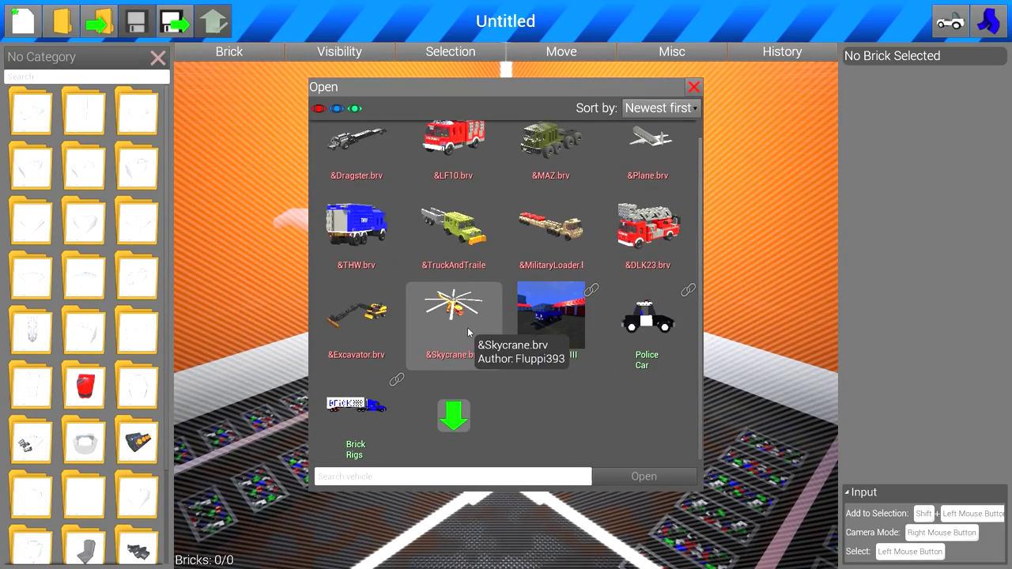
{"action": "left_click", "coordinate": [638, 150]}
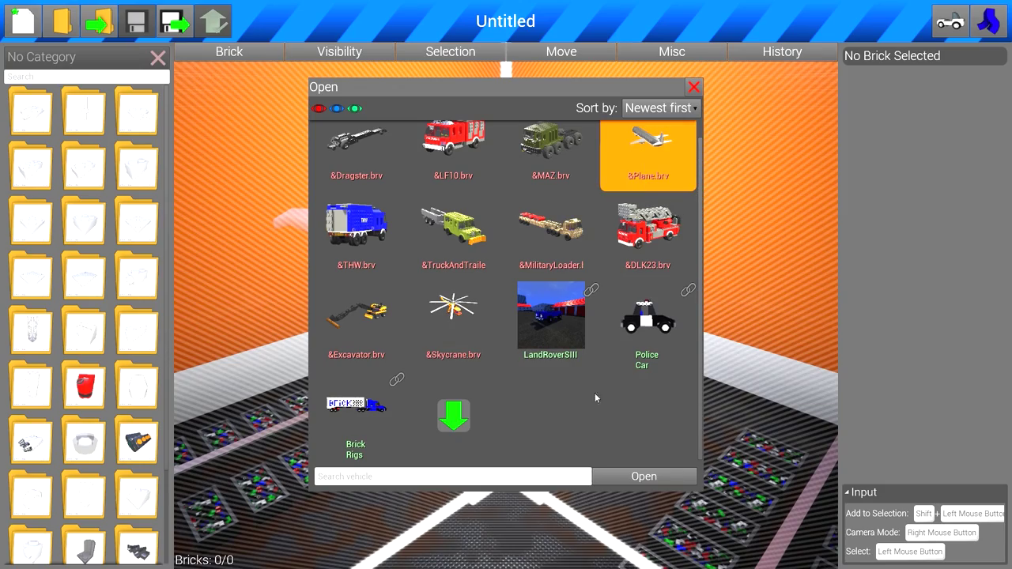
{"action": "left_click", "coordinate": [665, 478]}
Spawn the Plane in the world, then re-enter and leave the editor at the garage door
{"action": "left_click", "coordinate": [953, 24]}
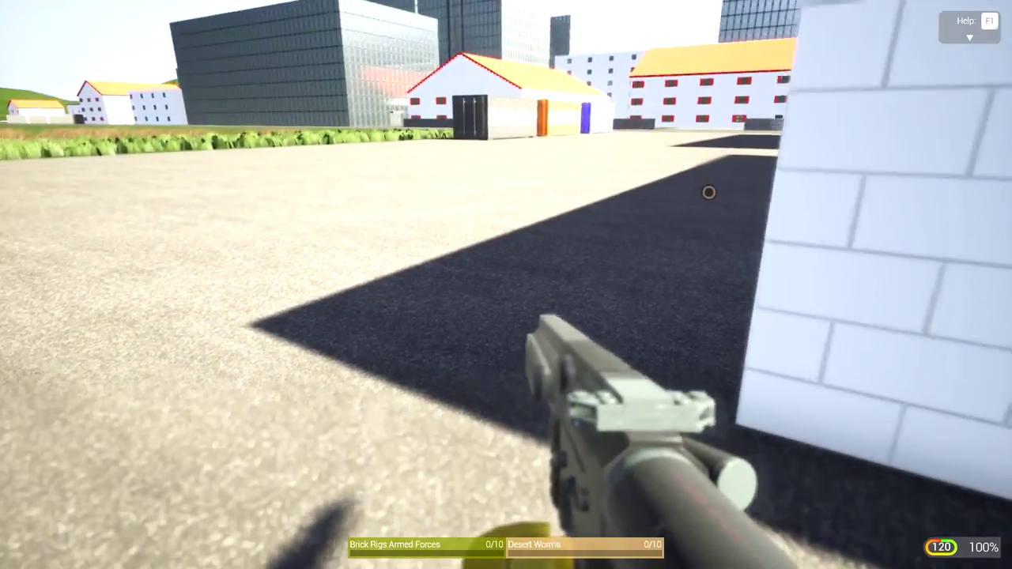
{"action": "key", "text": "e"}
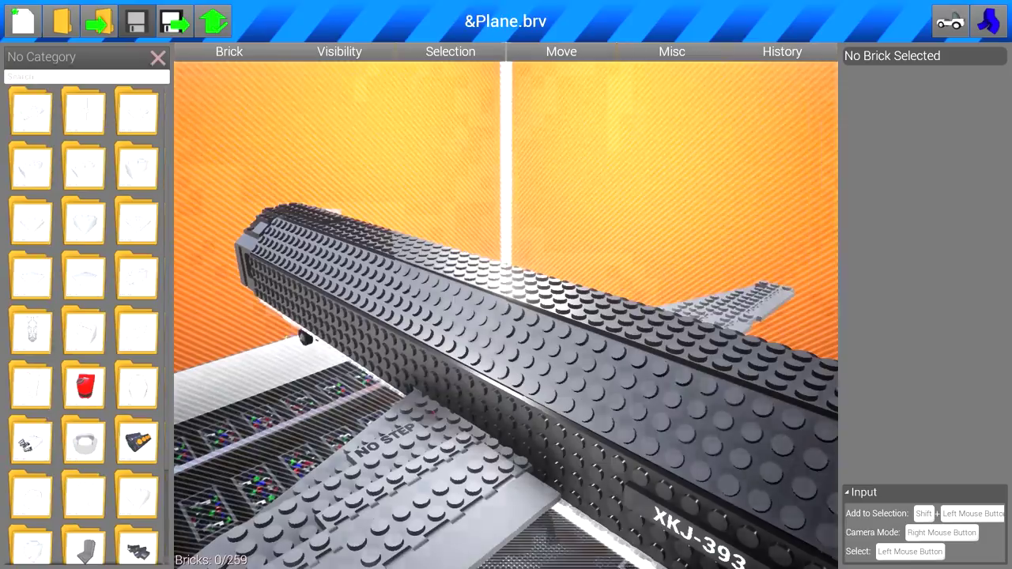
{"action": "left_click", "coordinate": [950, 24]}
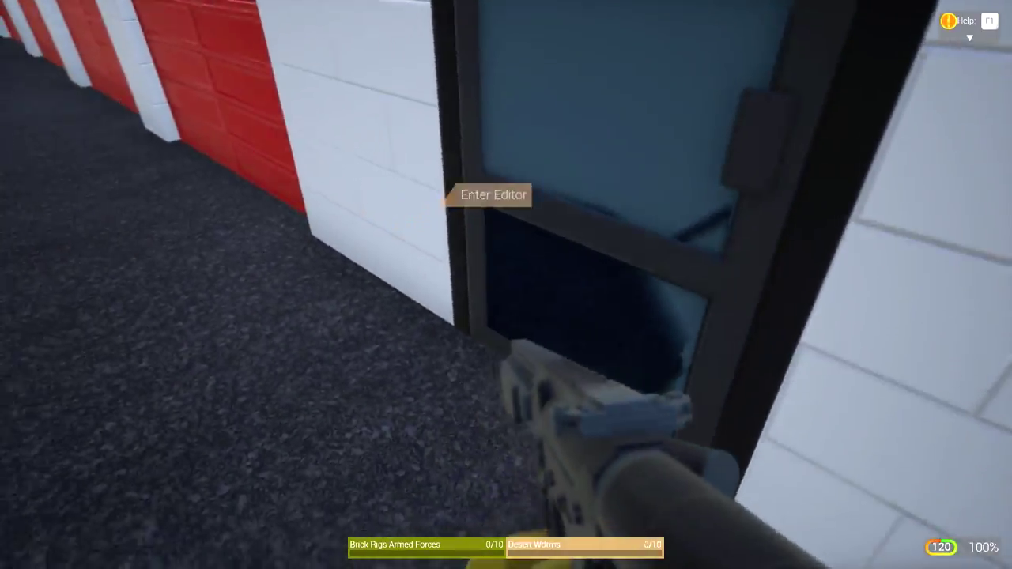
Load &Skycrane.brv in the editor and spawn the helicopter beside the red hangar
{"action": "key", "text": "f"}
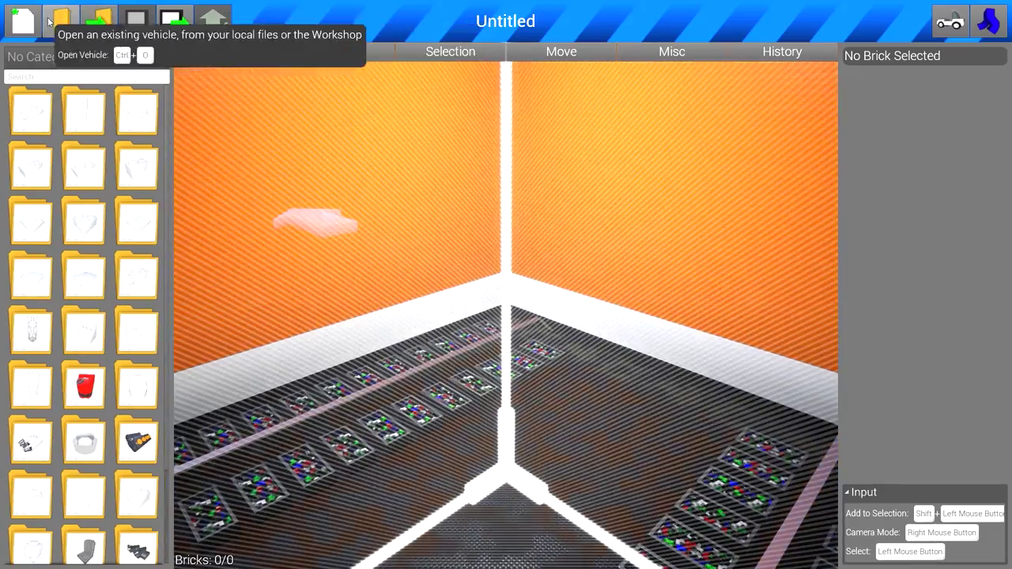
{"action": "left_click", "coordinate": [62, 22]}
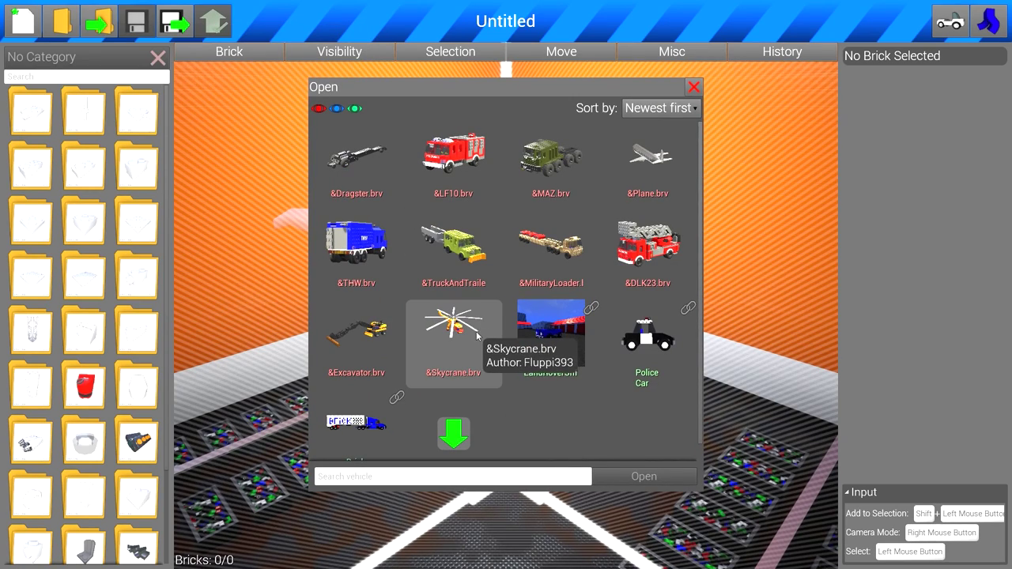
{"action": "scroll", "coordinate": [629, 423], "scroll_direction": "down", "scroll_amount": 1}
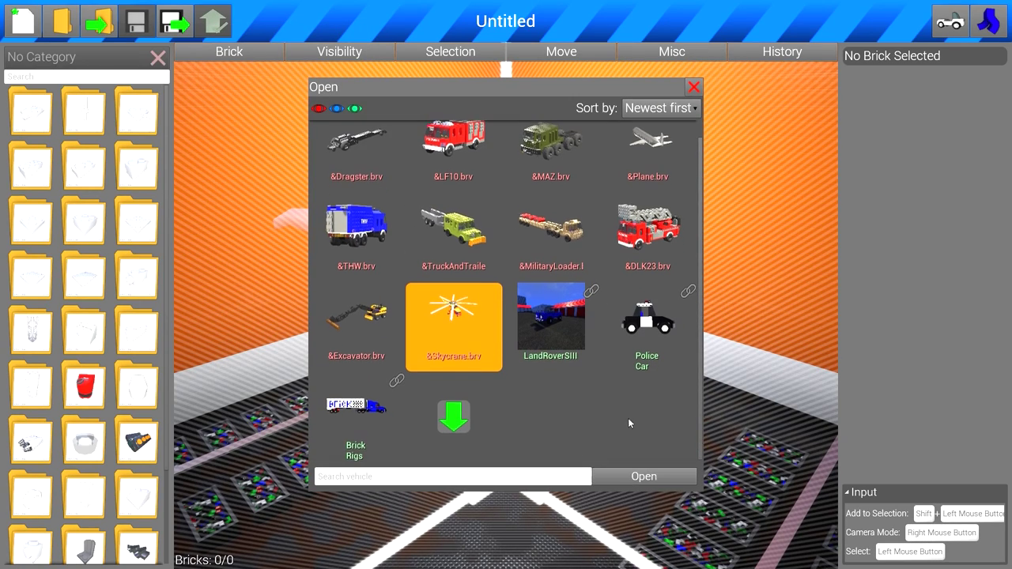
{"action": "left_click", "coordinate": [655, 478]}
{"action": "left_click", "coordinate": [949, 22]}
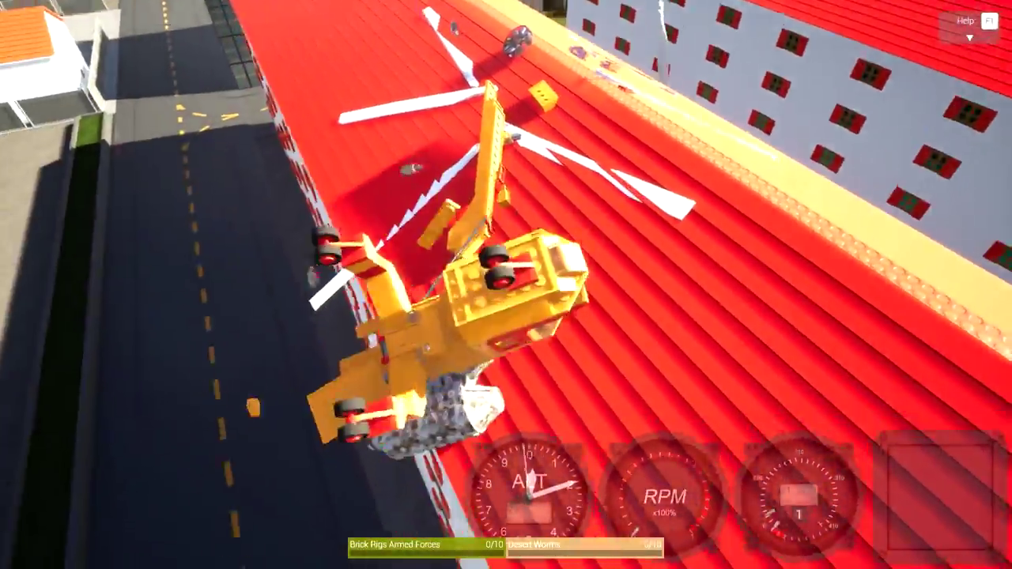
Get out of the crashed Skycrane onto the red rooftop
{"action": "key", "text": "f"}
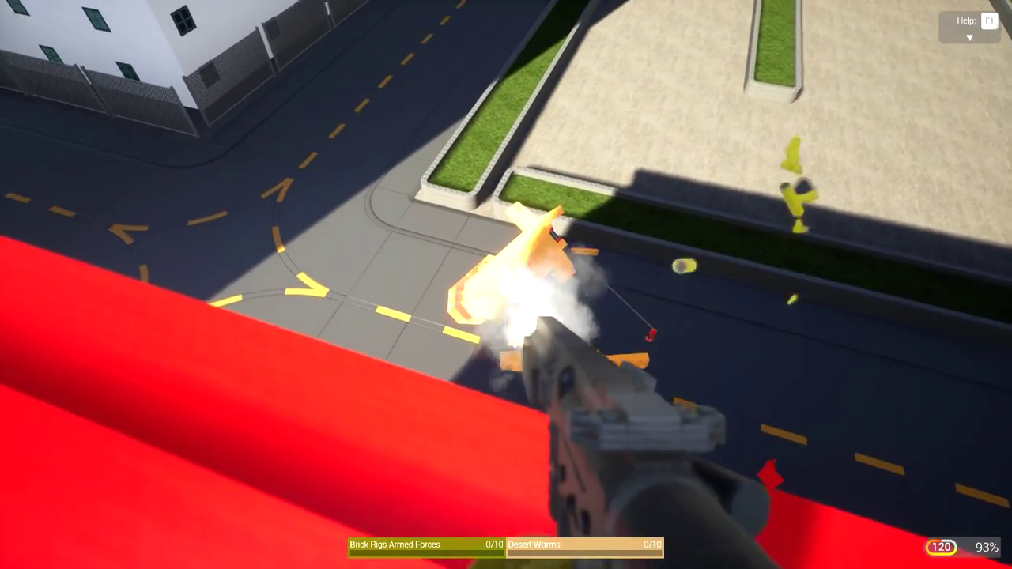
Fire rifle bursts at the wreck, street, glass skyscraper and red-roofed building
{"action": "left_click_drag", "start_coordinate": [506, 285], "coordinate": [507, 285]}
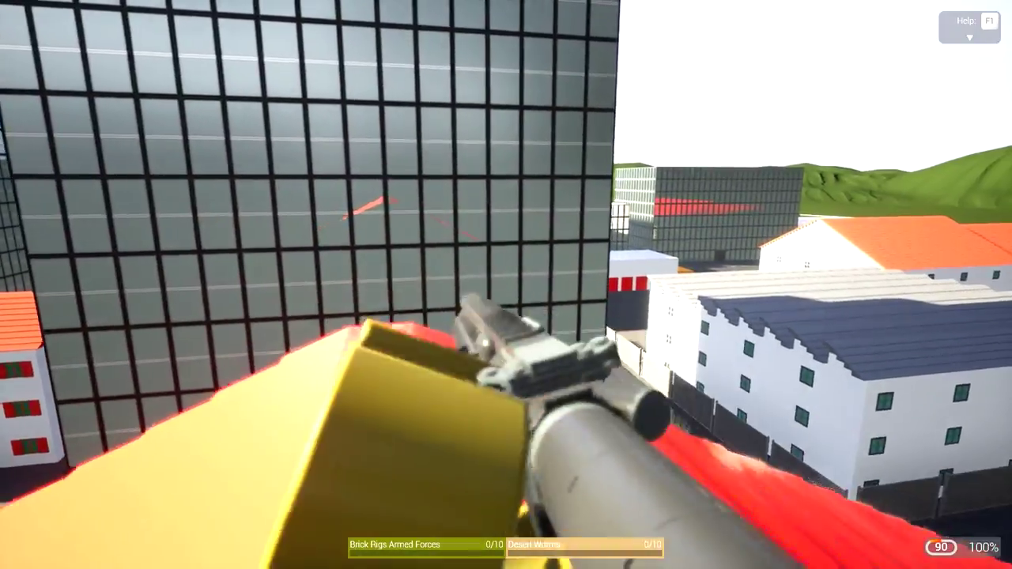
{"action": "left_click_drag", "start_coordinate": [506, 285], "coordinate": [507, 158]}
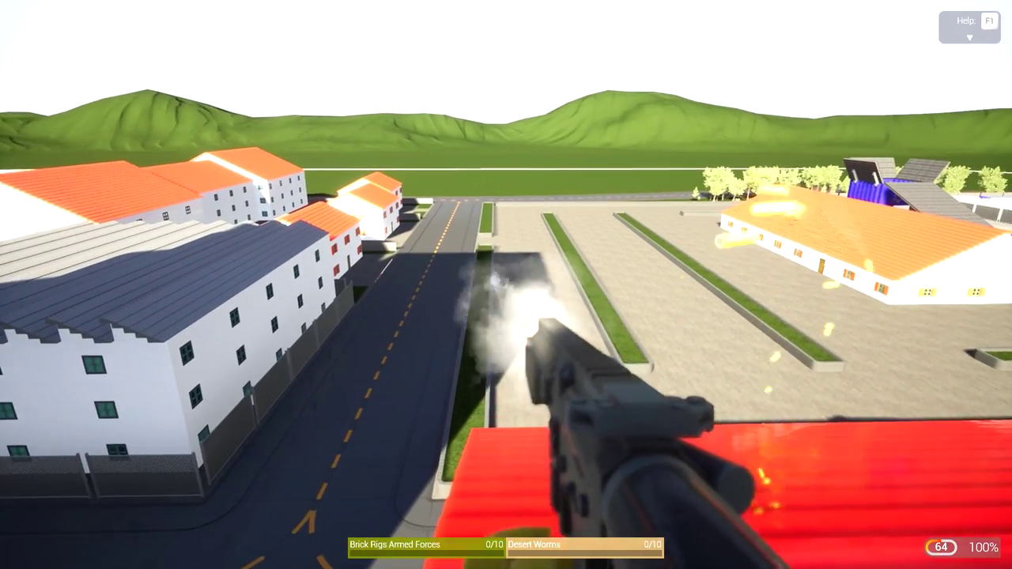
{"action": "key", "text": "w"}
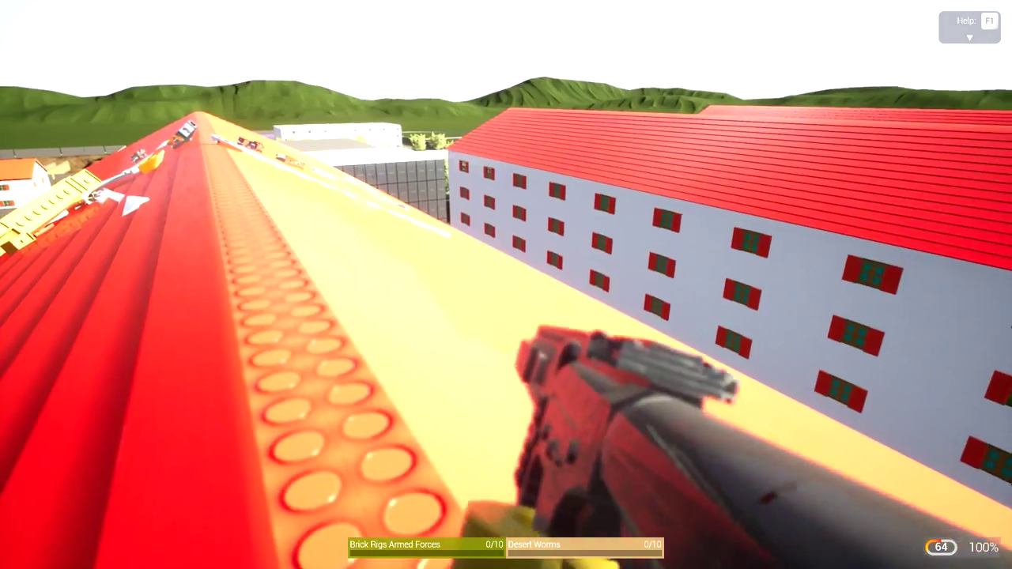
{"action": "left_click_drag", "start_coordinate": [506, 285], "coordinate": [317, 285]}
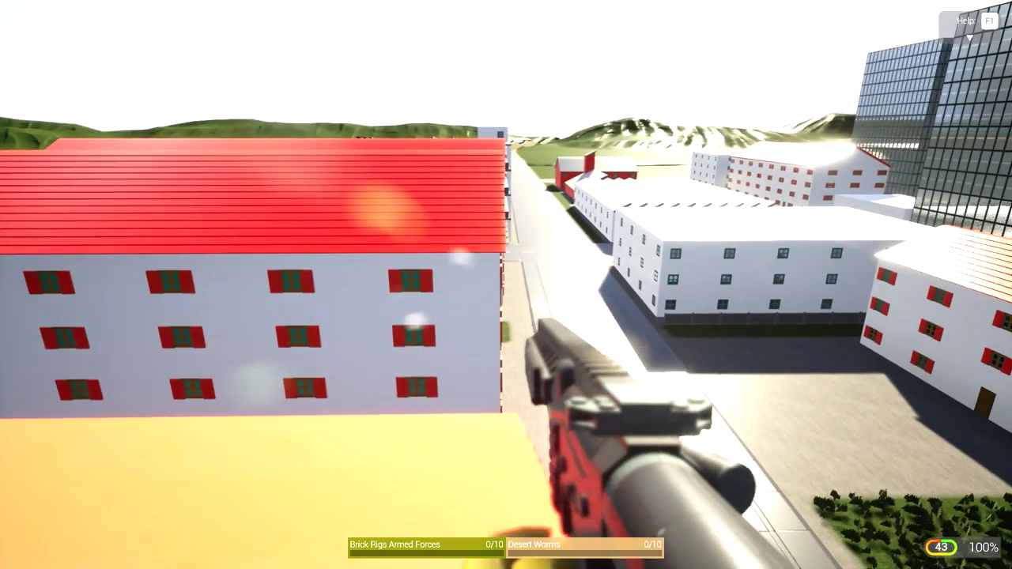
{"action": "left_click_drag", "start_coordinate": [507, 284], "coordinate": [711, 198]}
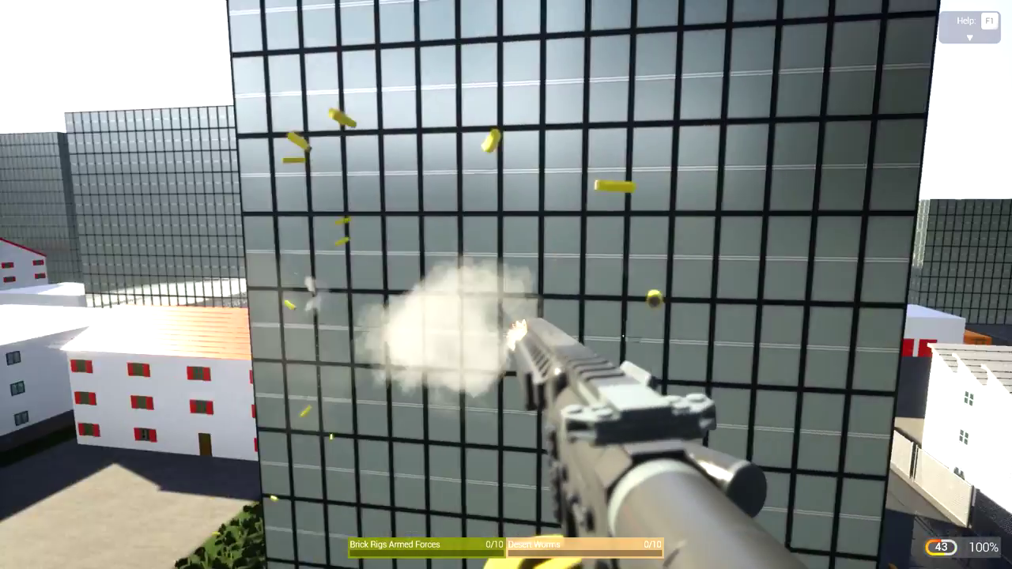
{"action": "left_click_drag", "start_coordinate": [506, 284], "coordinate": [395, 284]}
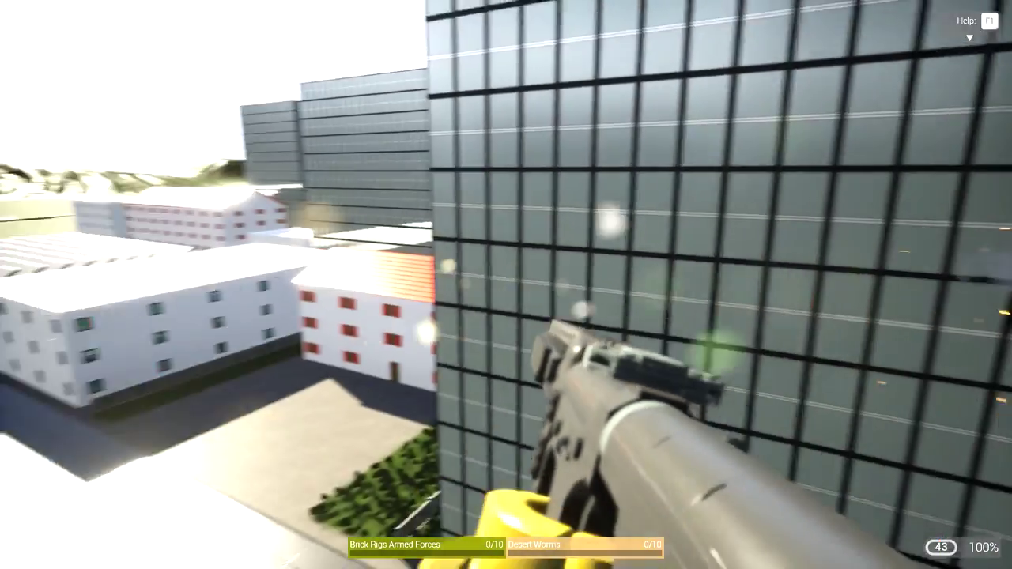
{"action": "left_click_drag", "start_coordinate": [506, 284], "coordinate": [316, 356]}
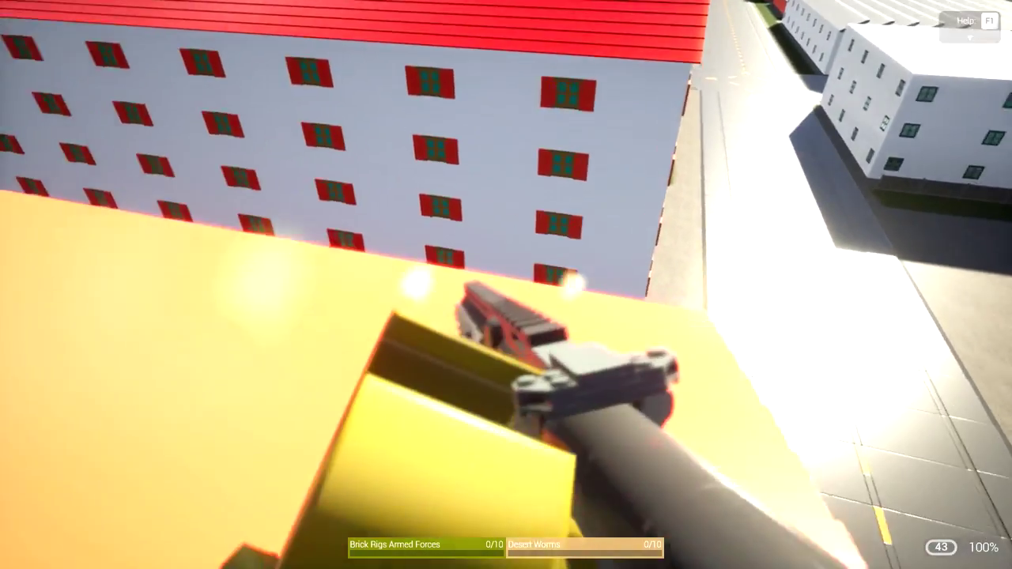
{"action": "left_click_drag", "start_coordinate": [506, 285], "coordinate": [356, 197]}
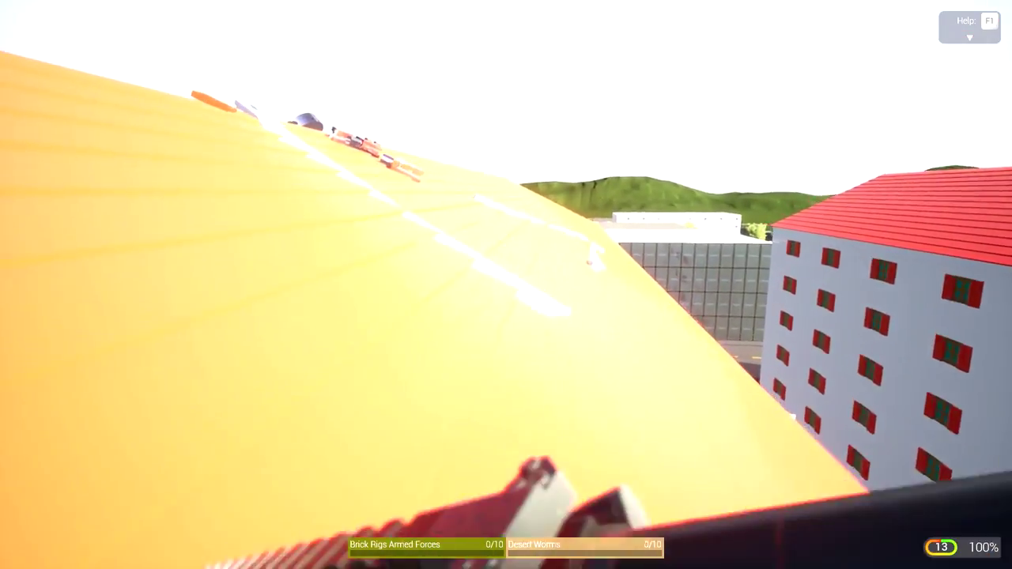